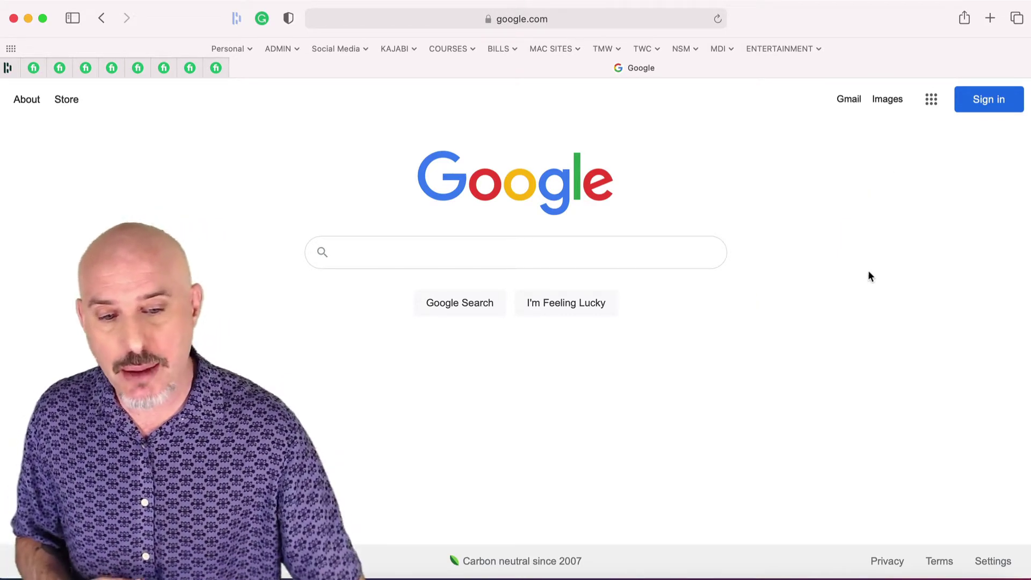
# Sign in to Google with the saved account and its autofilled password
pyautogui.click(991, 105)
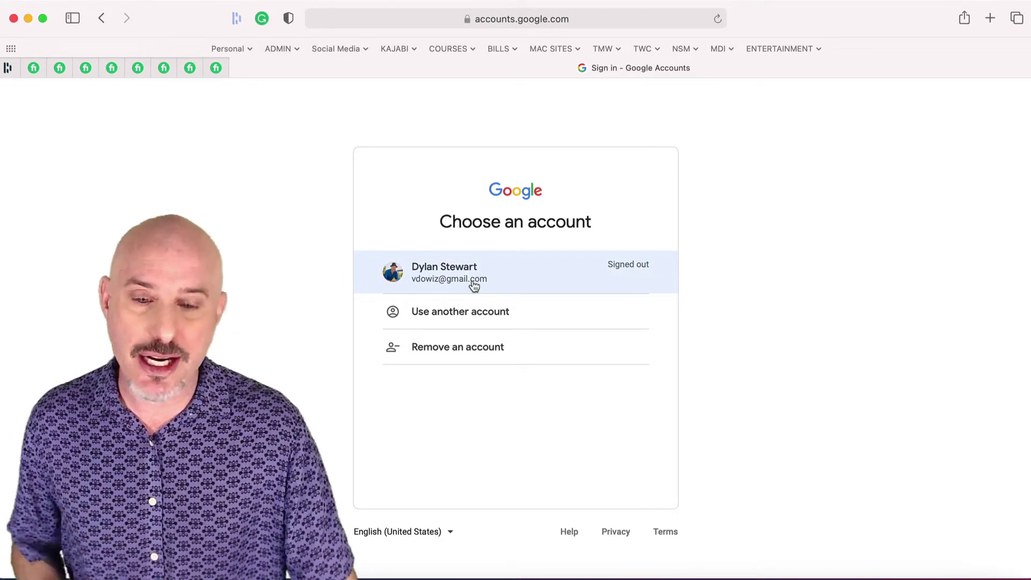
pyautogui.click(474, 286)
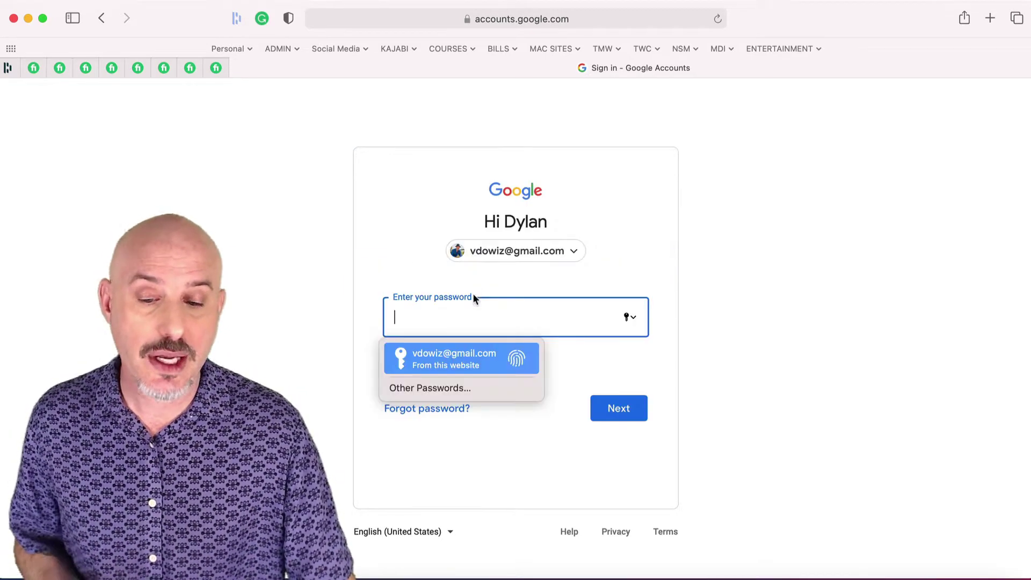
pyautogui.click(452, 356)
pyautogui.click(617, 407)
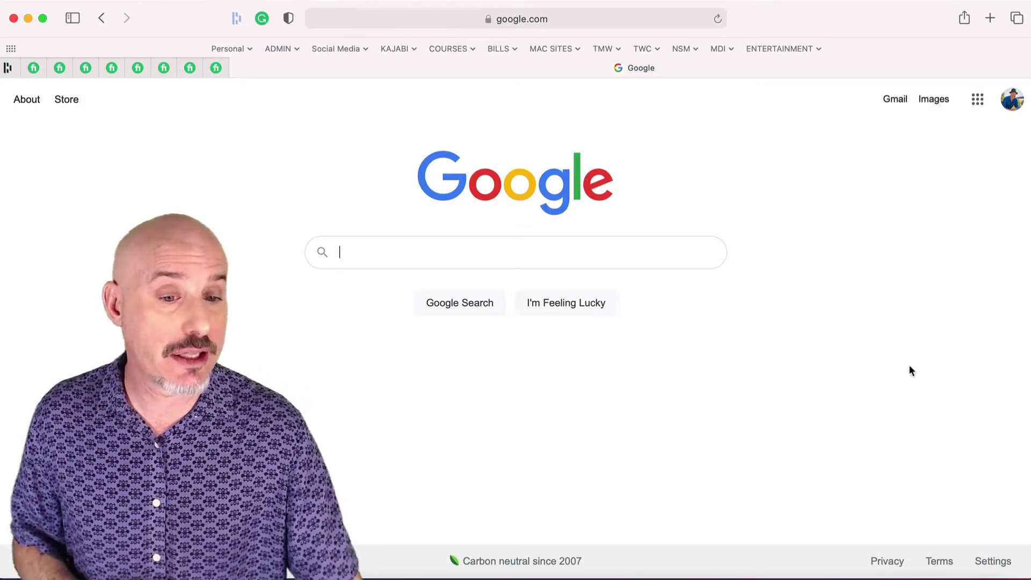
# Open Google Drive from the Google apps grid
pyautogui.click(977, 99)
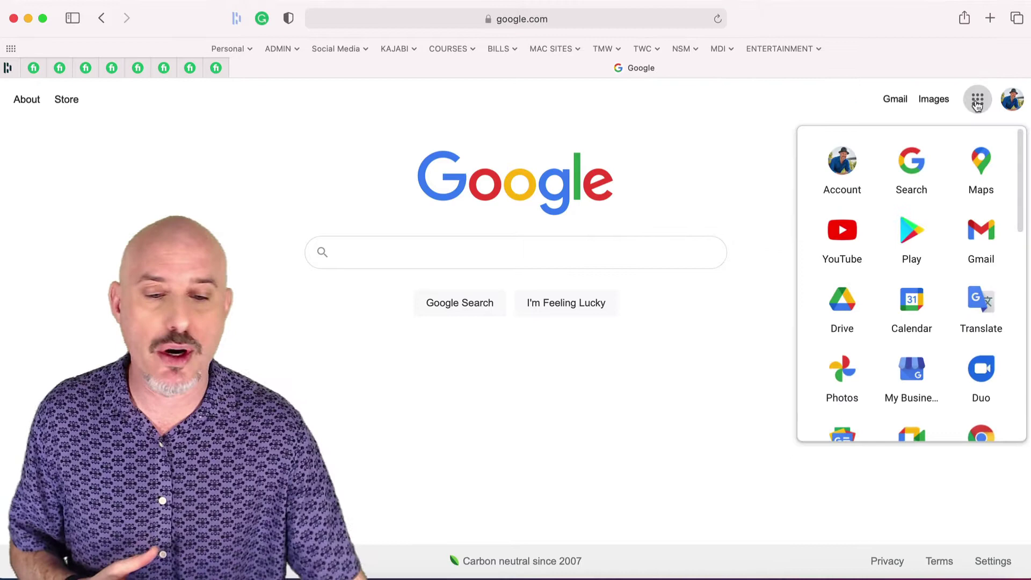
pyautogui.click(840, 307)
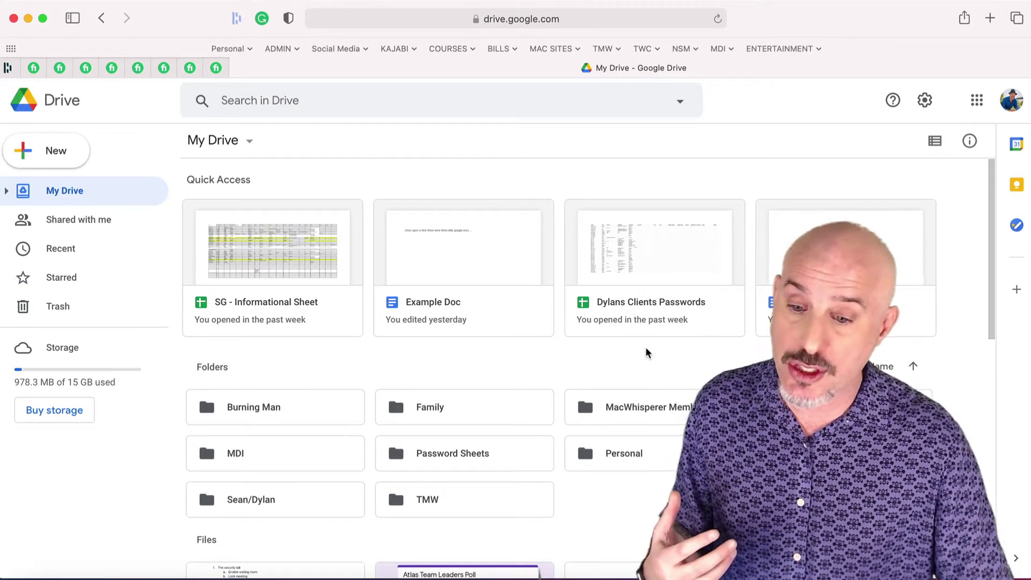
# Expand My Drive's folder tree in the sidebar and list the Shared with me files
pyautogui.click(6, 190)
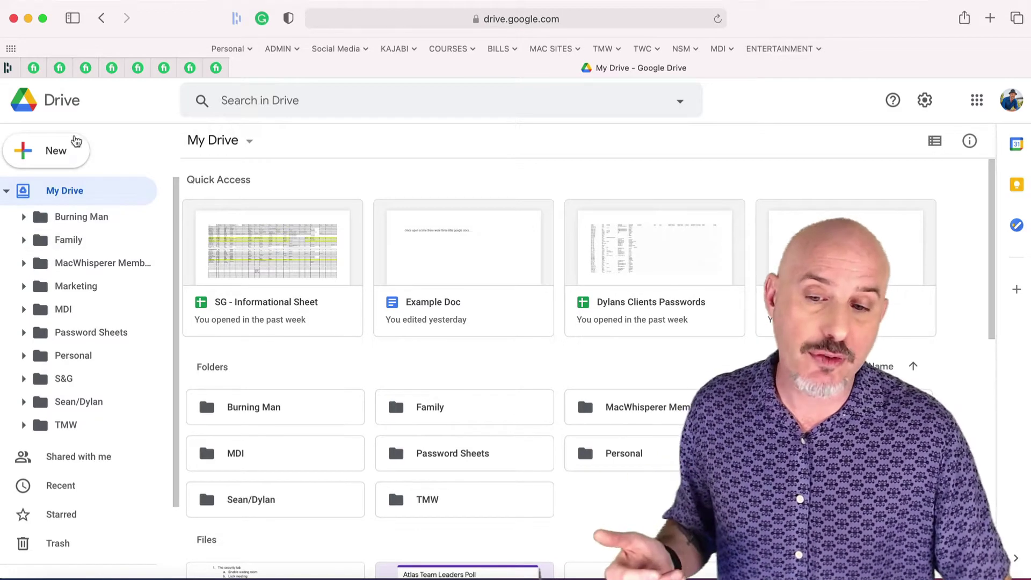
pyautogui.click(39, 157)
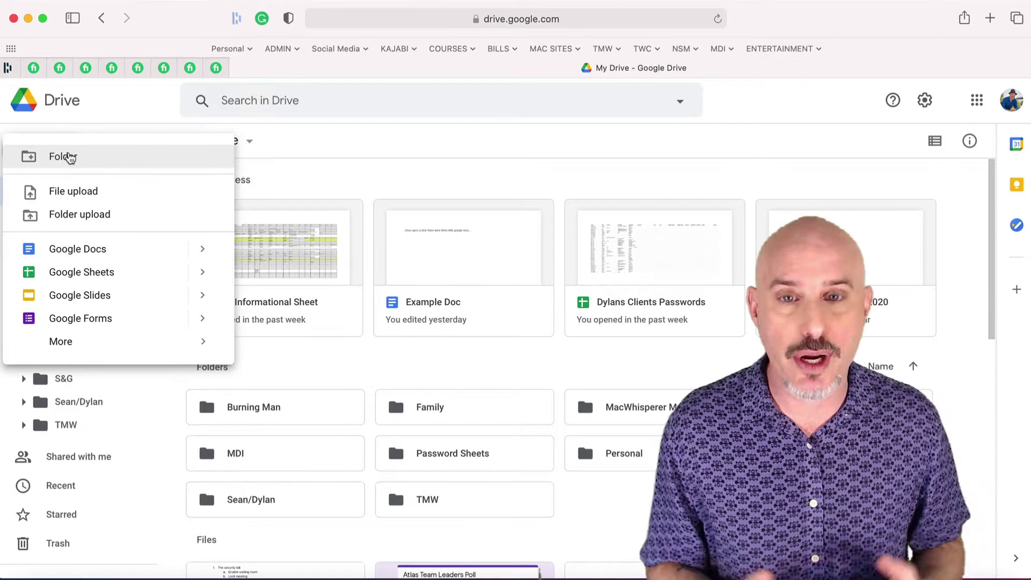
pyautogui.click(131, 116)
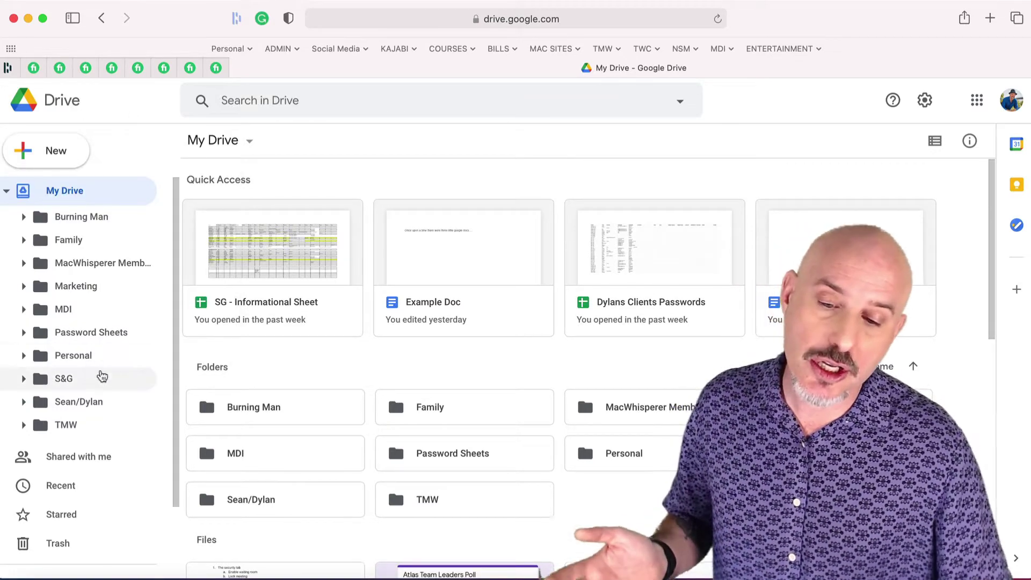
pyautogui.scroll(-3, 56, 358)
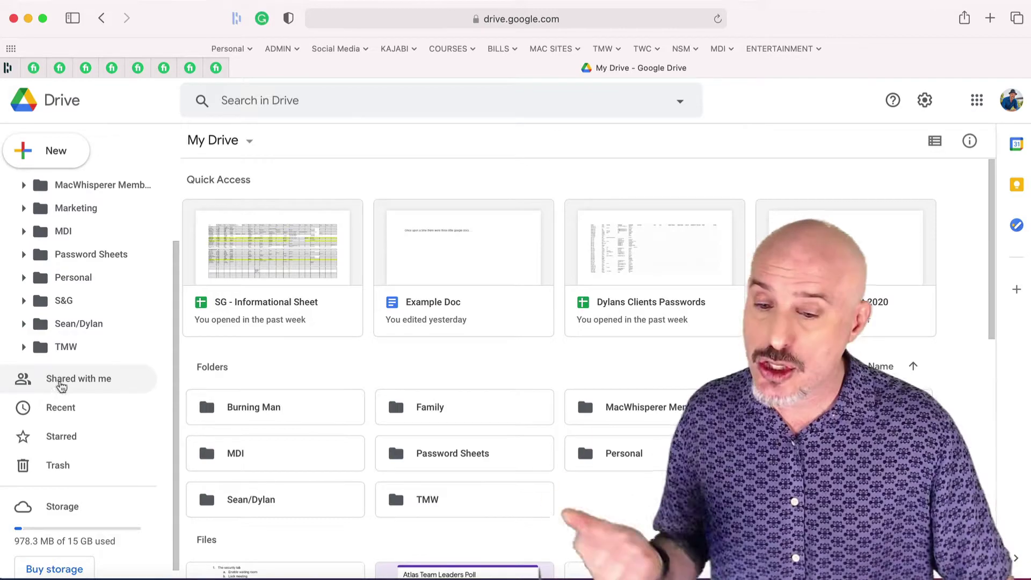
pyautogui.click(60, 382)
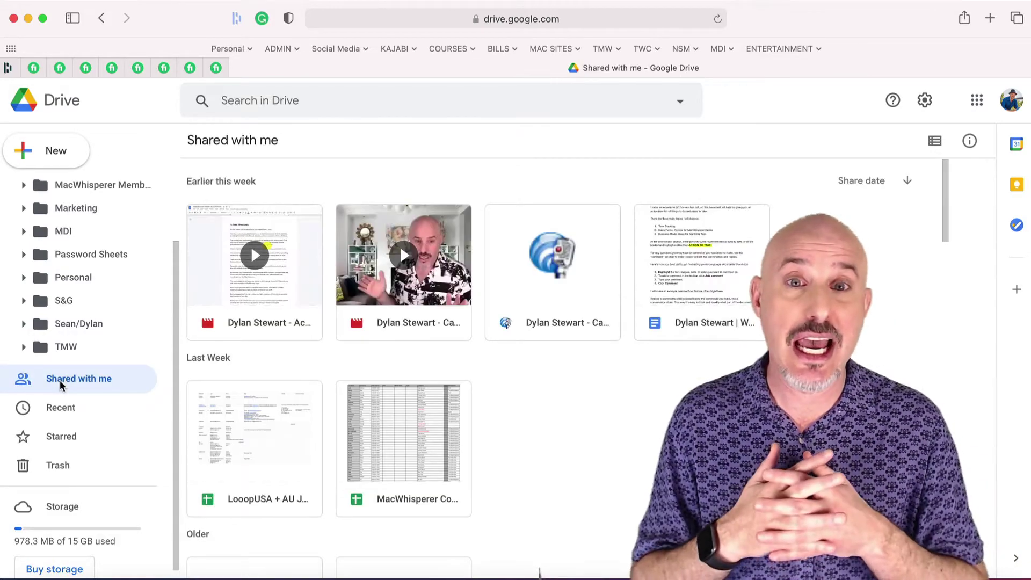
pyautogui.scroll(-10, 483, 365)
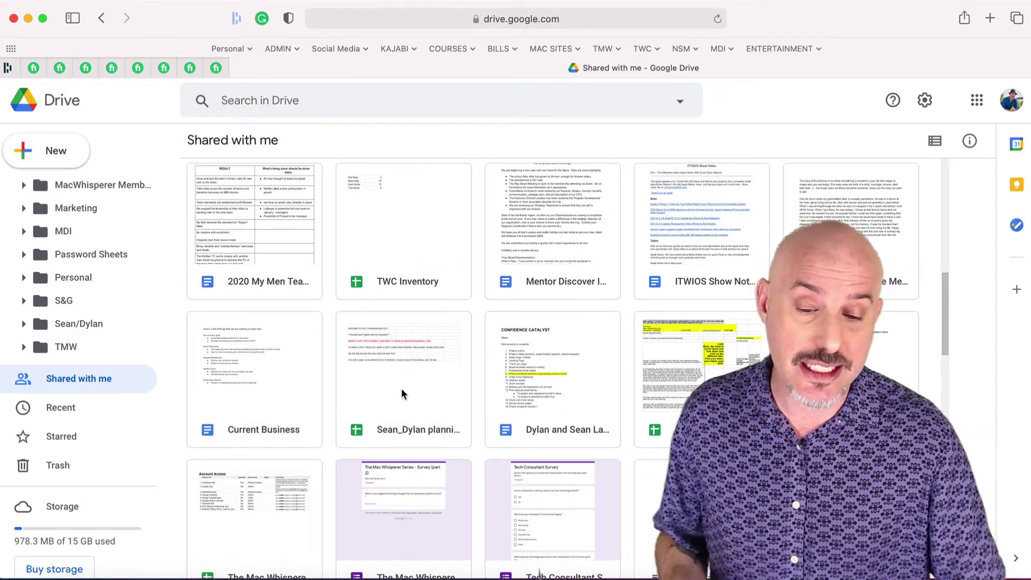
pyautogui.rightClick(401, 389)
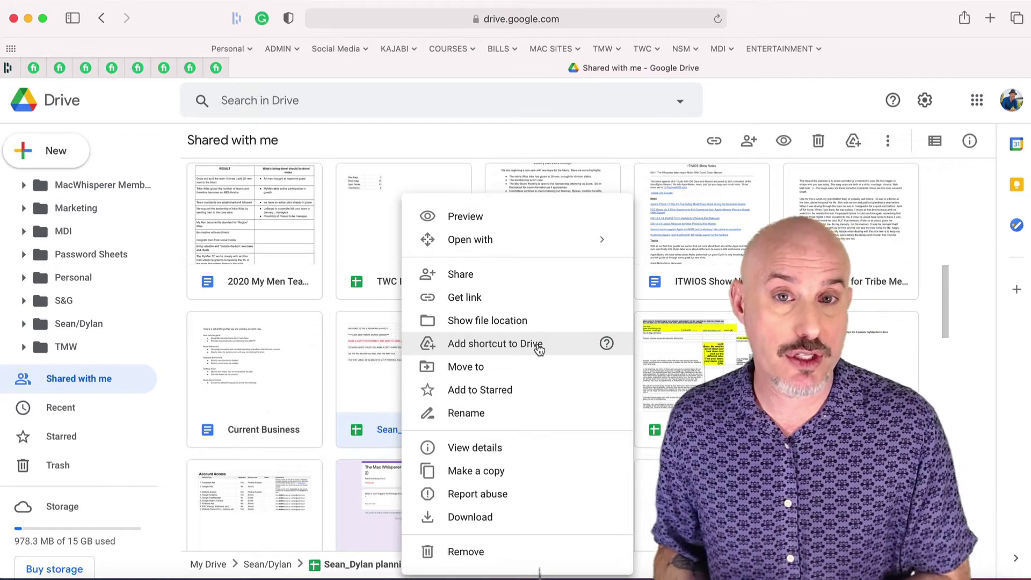
pyautogui.click(539, 348)
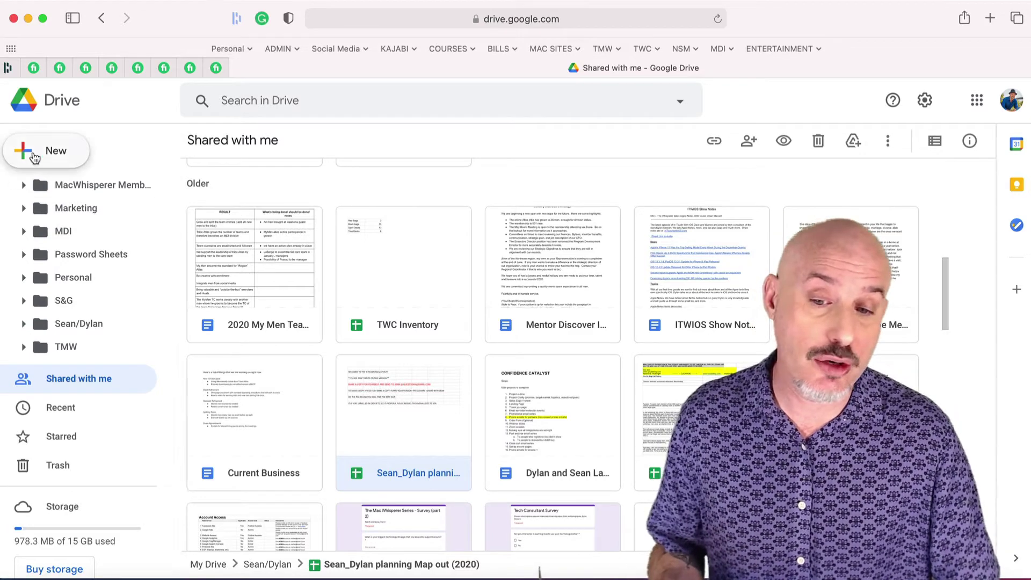
pyautogui.click(34, 157)
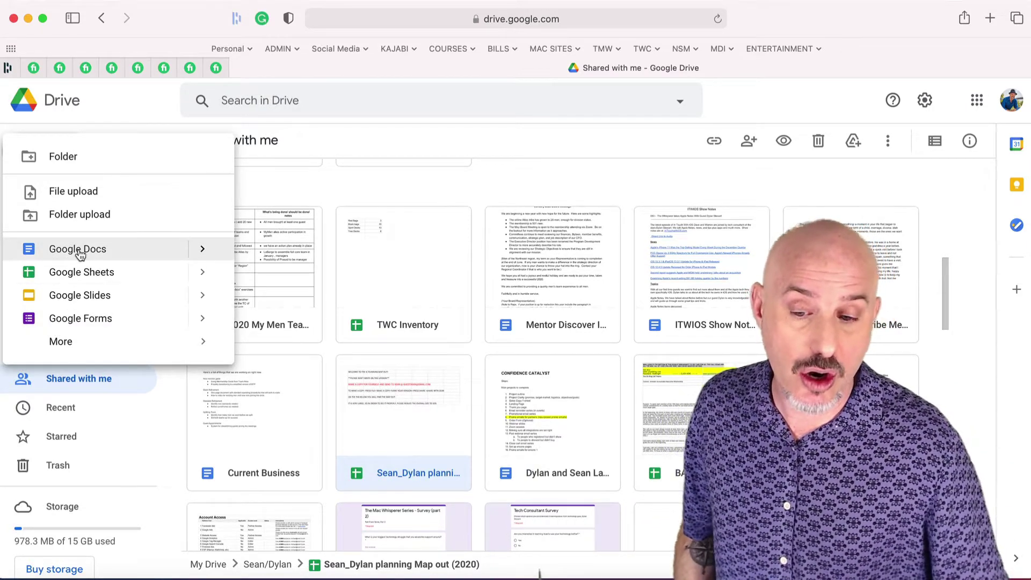
# Create a new blank Google Docs document and place the cursor on its first line
pyautogui.click(78, 250)
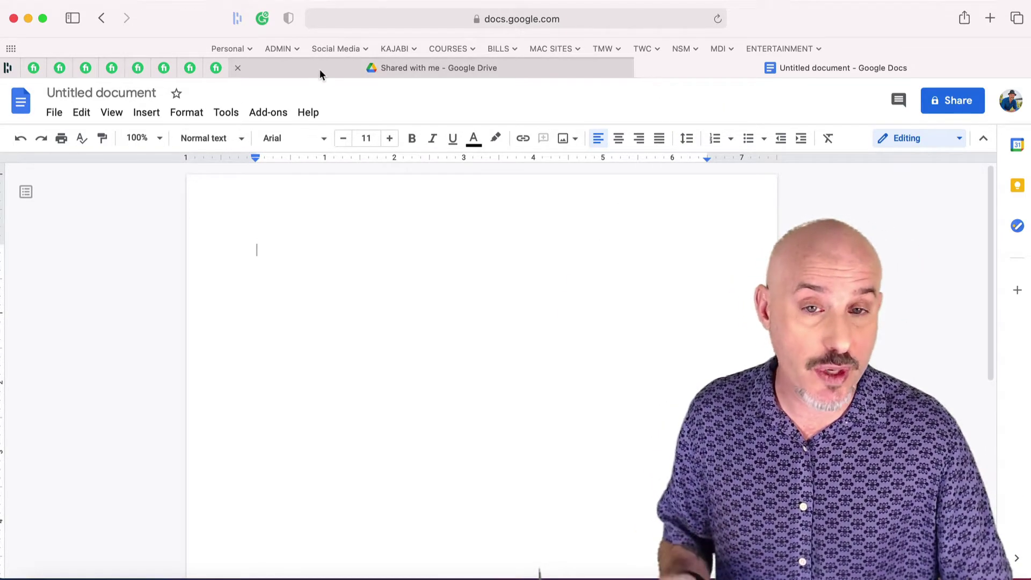
pyautogui.click(320, 69)
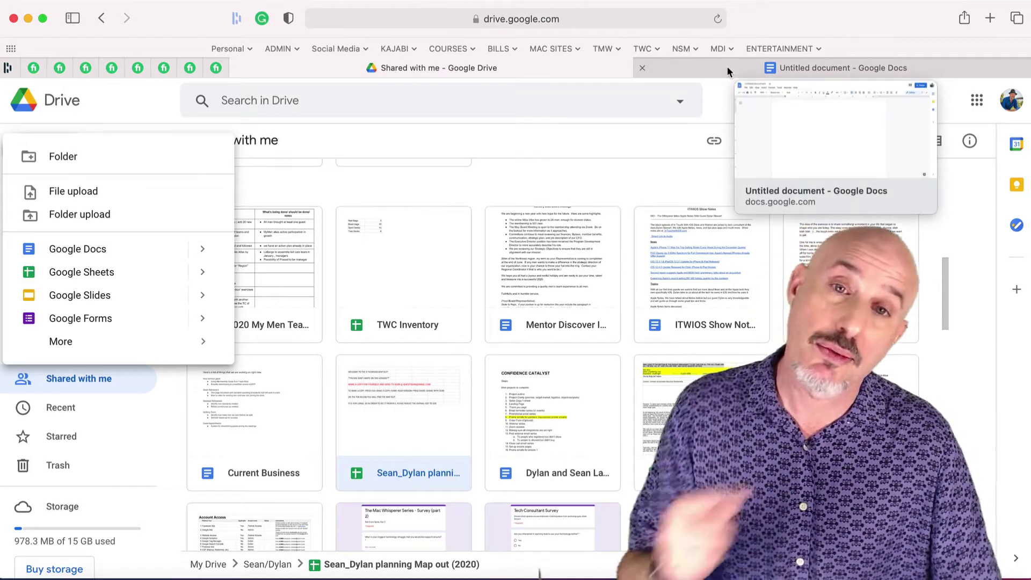
pyautogui.click(727, 66)
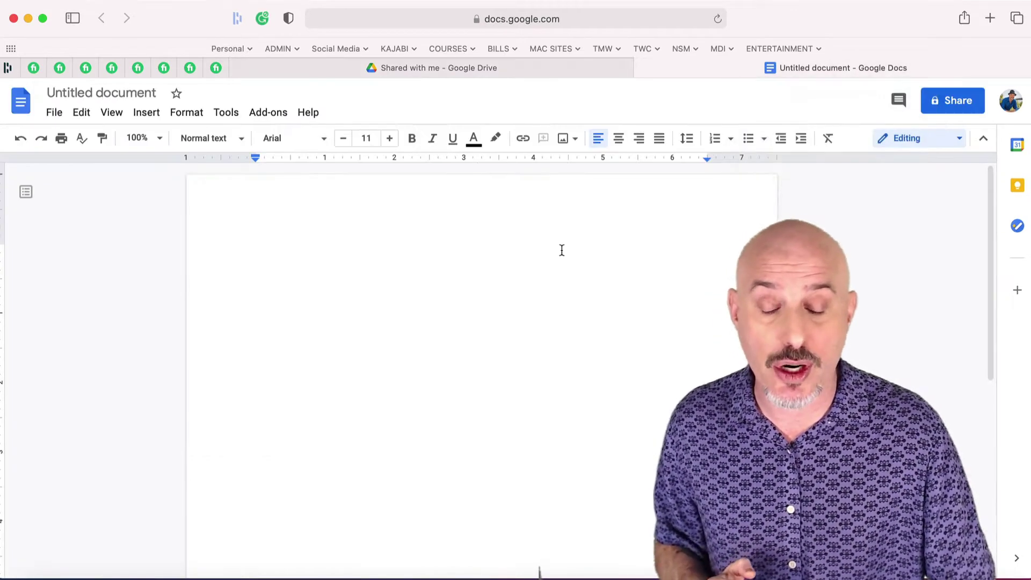
pyautogui.click(561, 250)
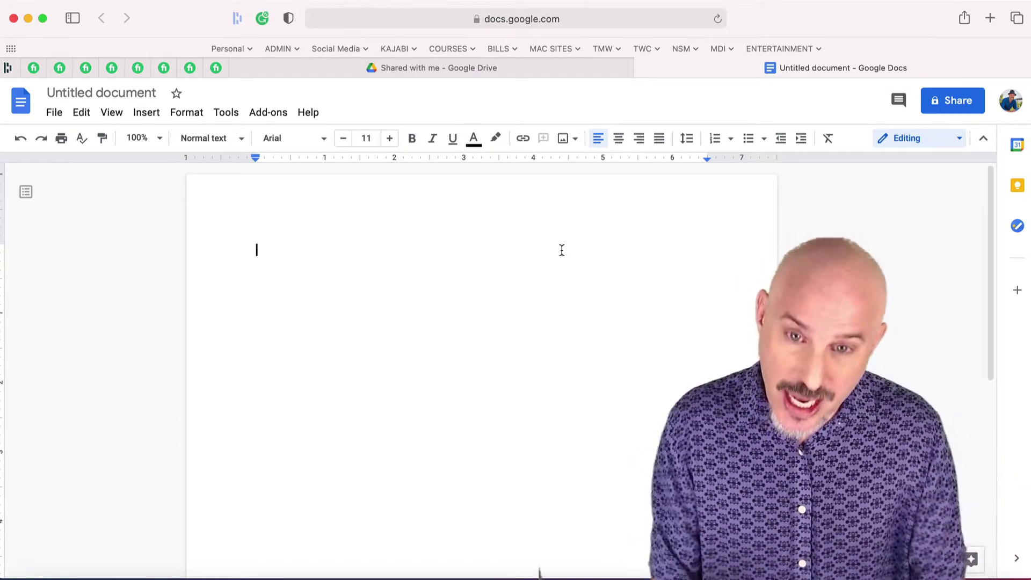
# Paste the sentence into the document and color the phrase 'lovely lady who' red
pyautogui.write('It’s a story of a lovely lady who was bringing up three very lovely girls')
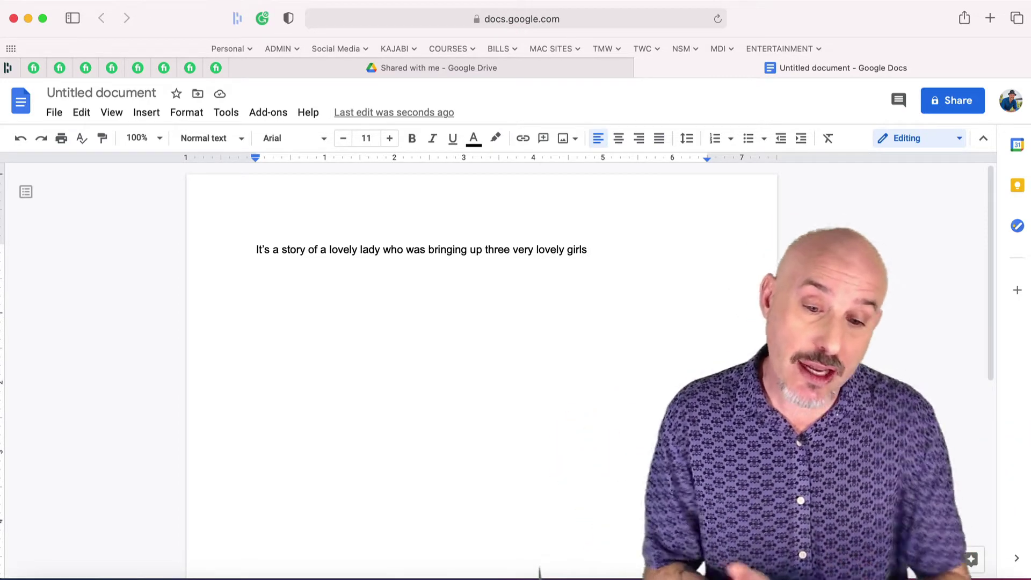
pyautogui.click(330, 250)
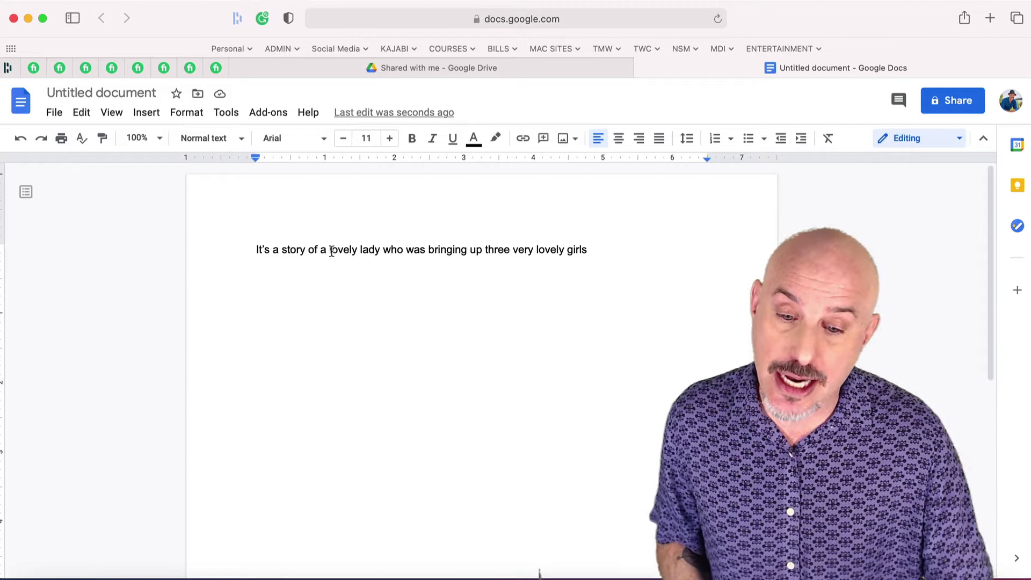
pyautogui.moveTo(350, 250); pyautogui.dragTo(402, 252)
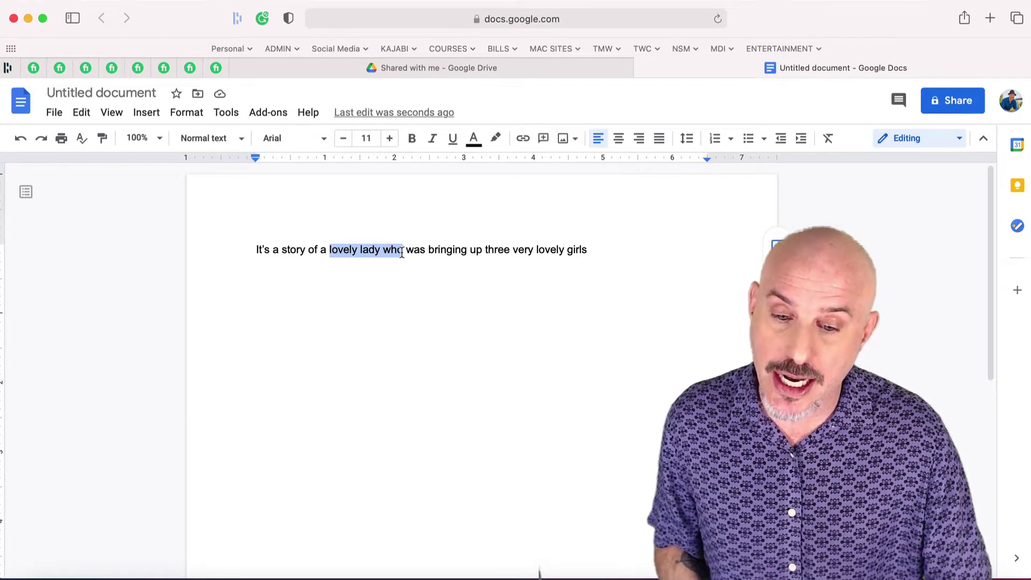
pyautogui.click(473, 139)
pyautogui.click(496, 184)
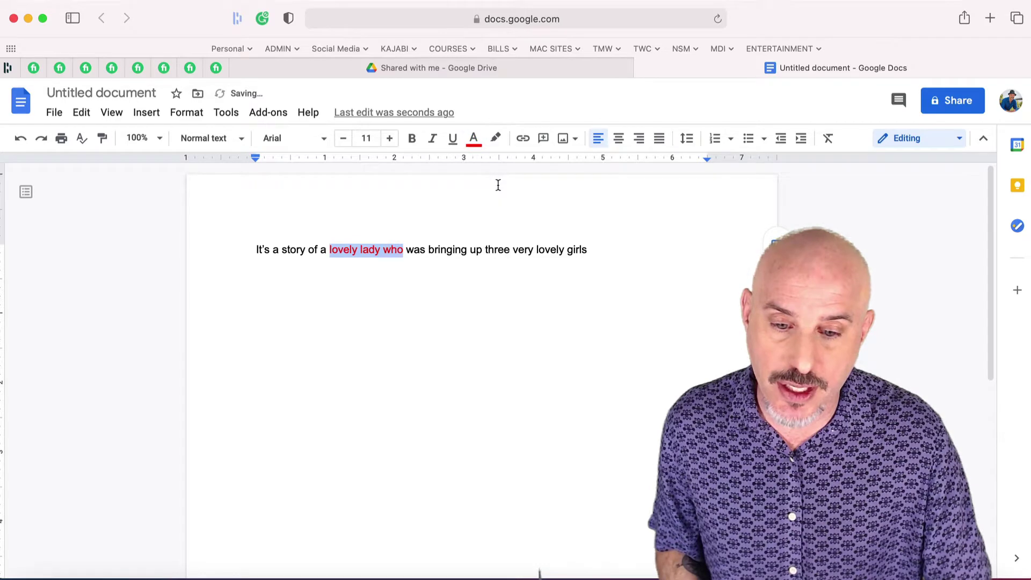
# Enlarge 'lovely lady who' to font size 20 and set it in Caveat
pyautogui.tripleClick(390, 139)
pyautogui.doubleClick(390, 139)
pyautogui.doubleClick(390, 139)
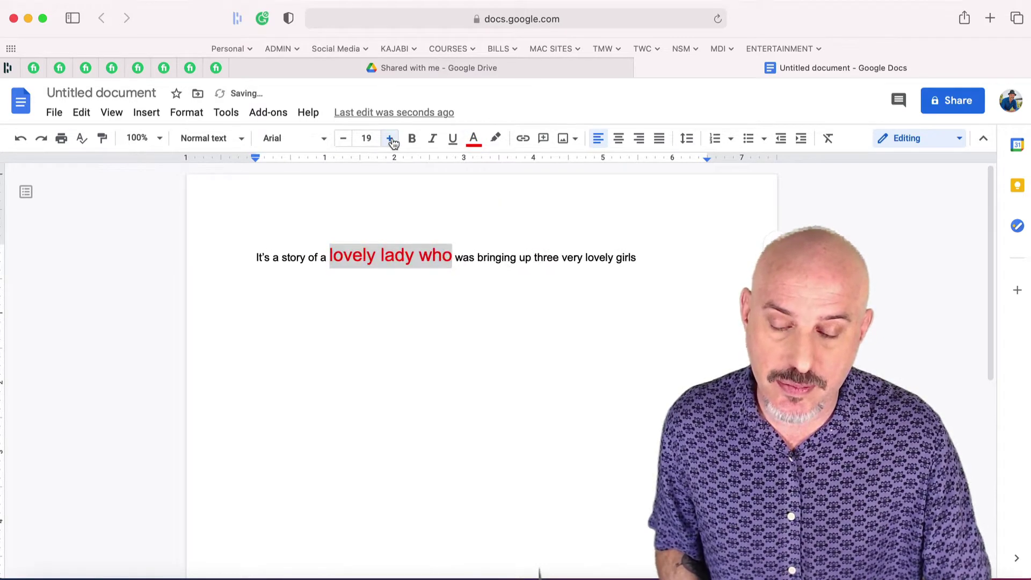
pyautogui.doubleClick(390, 139)
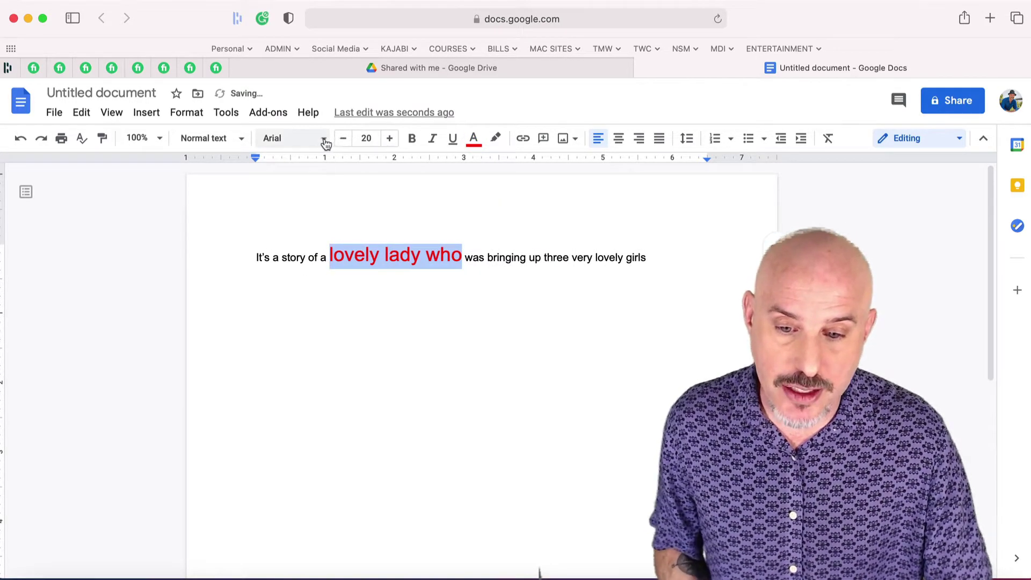
pyautogui.click(325, 141)
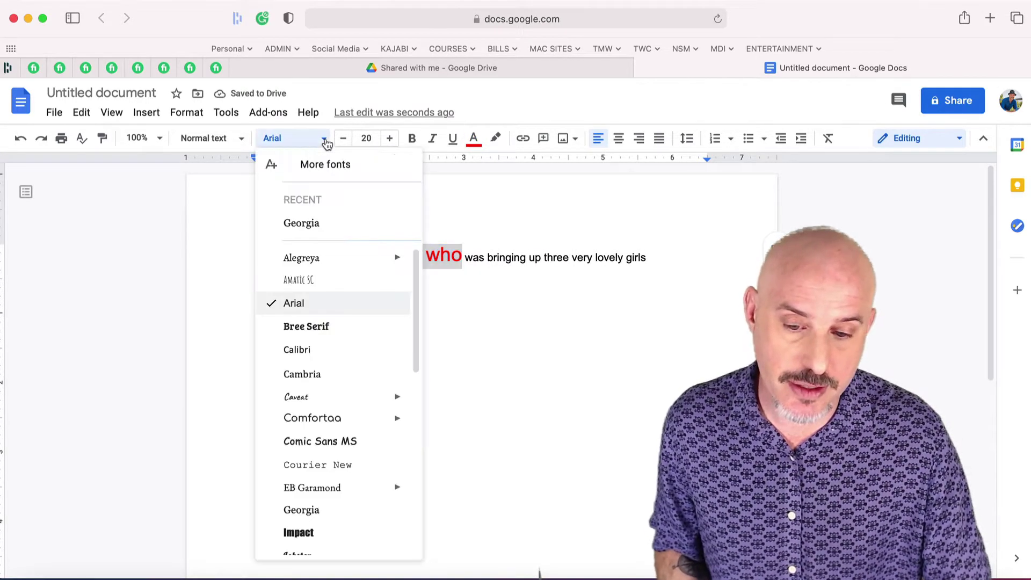
pyautogui.click(314, 397)
pyautogui.click(532, 389)
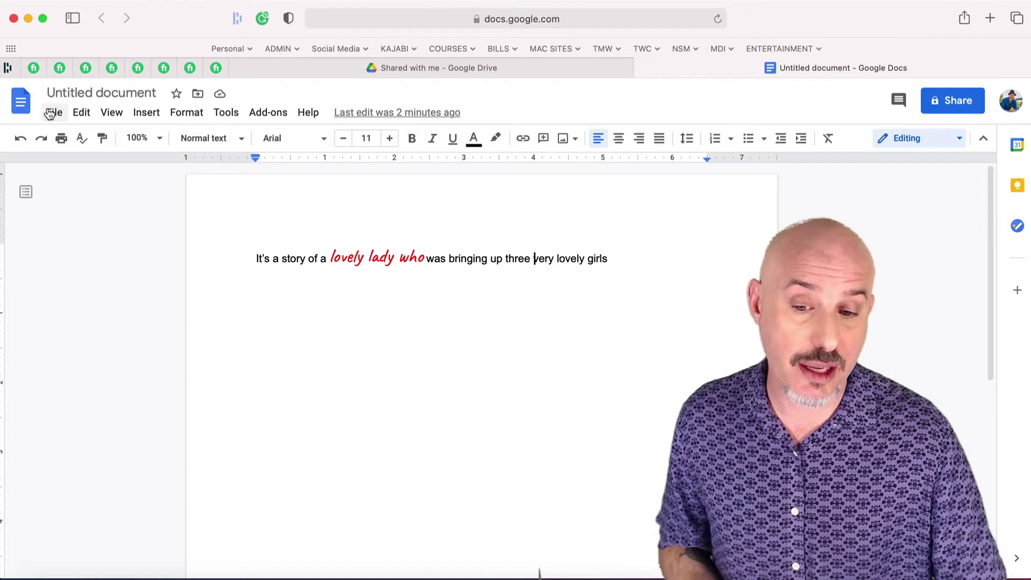
# Download the document as a Microsoft Word (.docx) file
pyautogui.click(50, 112)
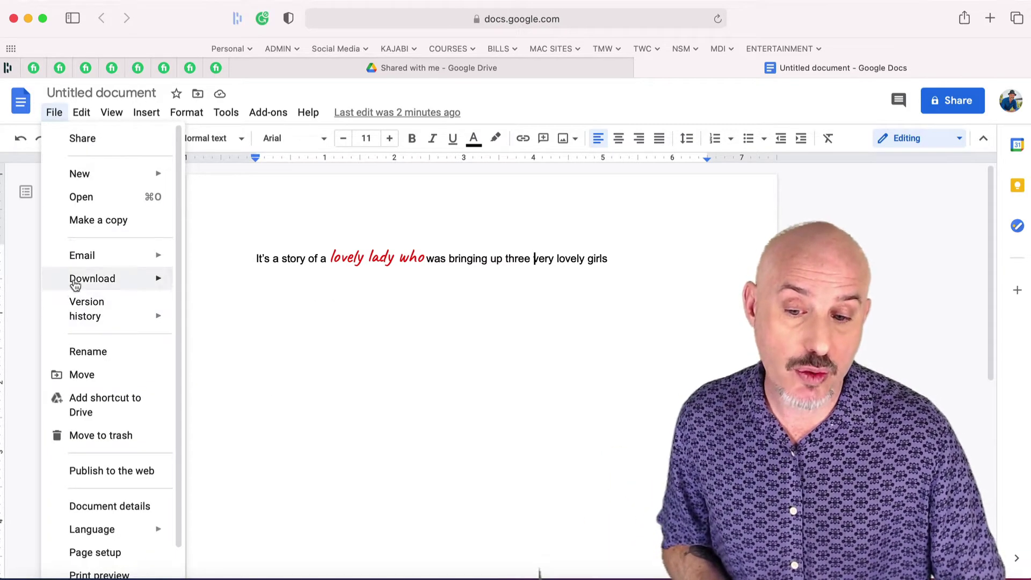
pyautogui.moveTo(74, 284)
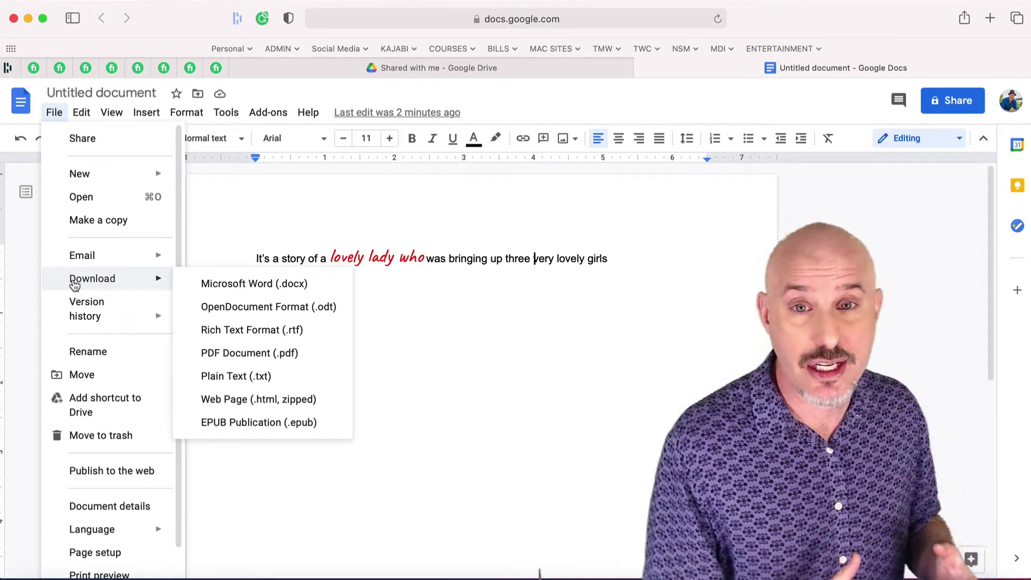
pyautogui.click(244, 283)
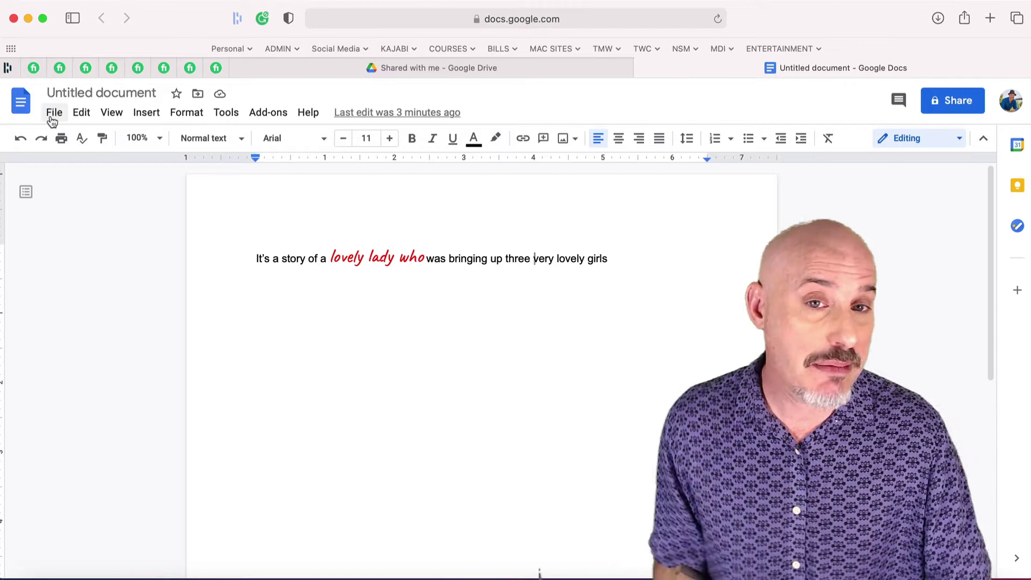
# Bring up the File > Email > Email this file dialog
pyautogui.click(53, 113)
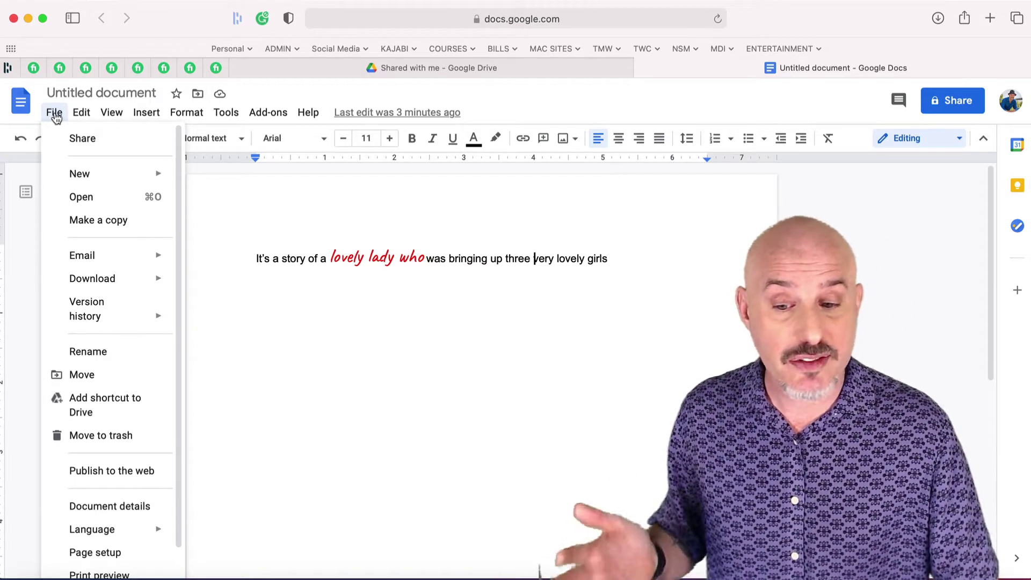
pyautogui.moveTo(115, 257)
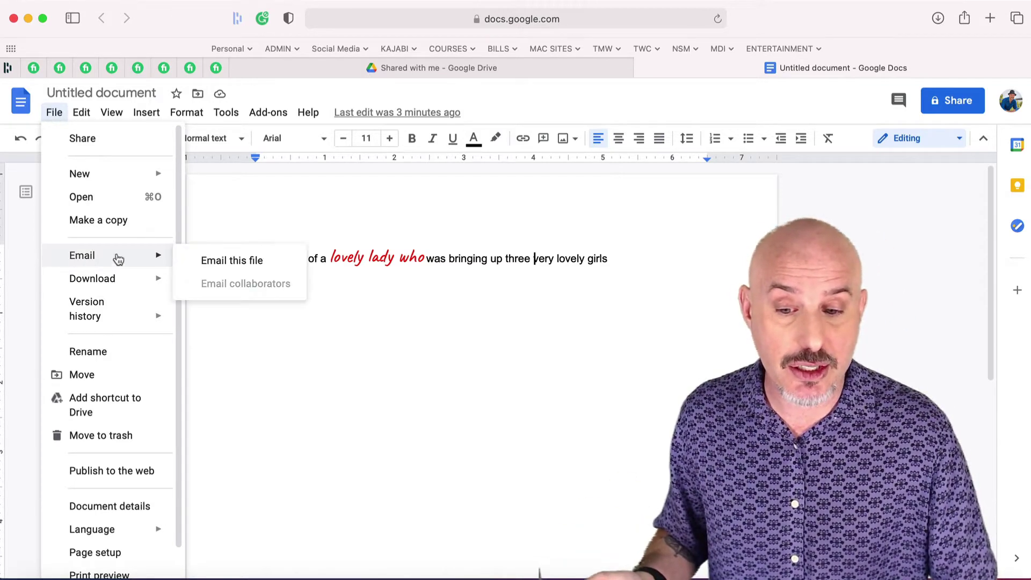
pyautogui.click(226, 261)
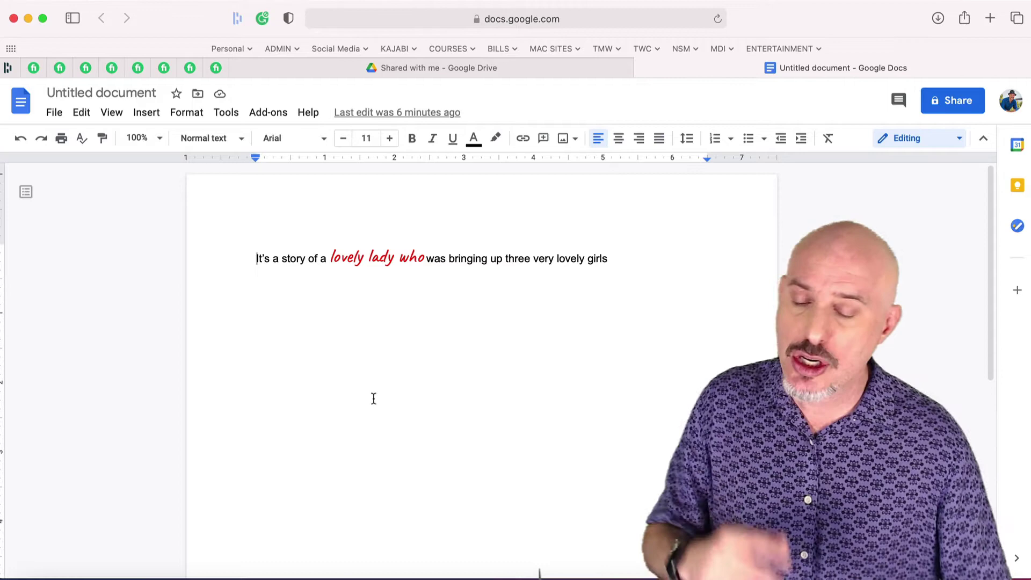
# Rename the untitled document to 'Brady Theme song'
pyautogui.click(84, 96)
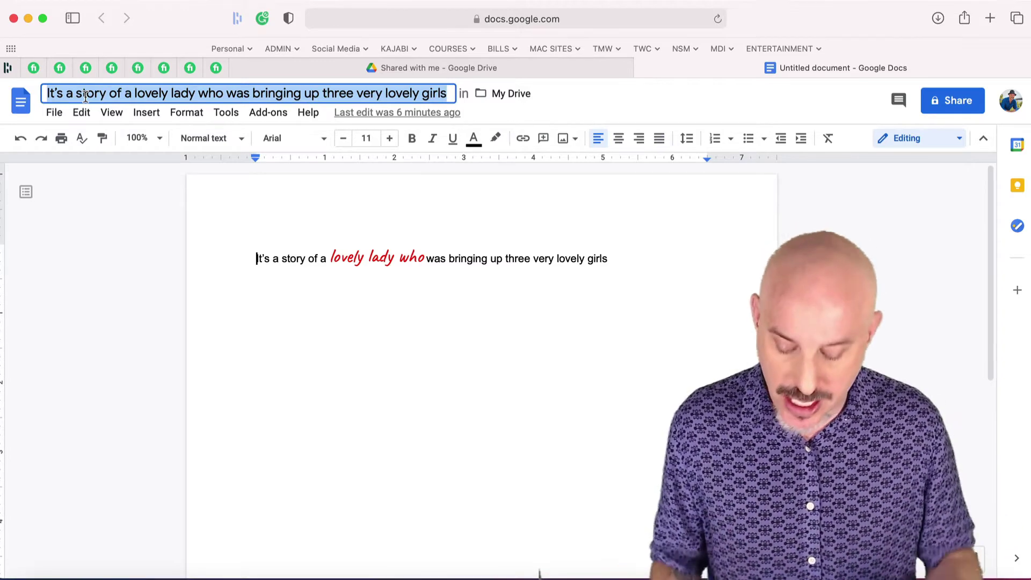
pyautogui.write('Brady')
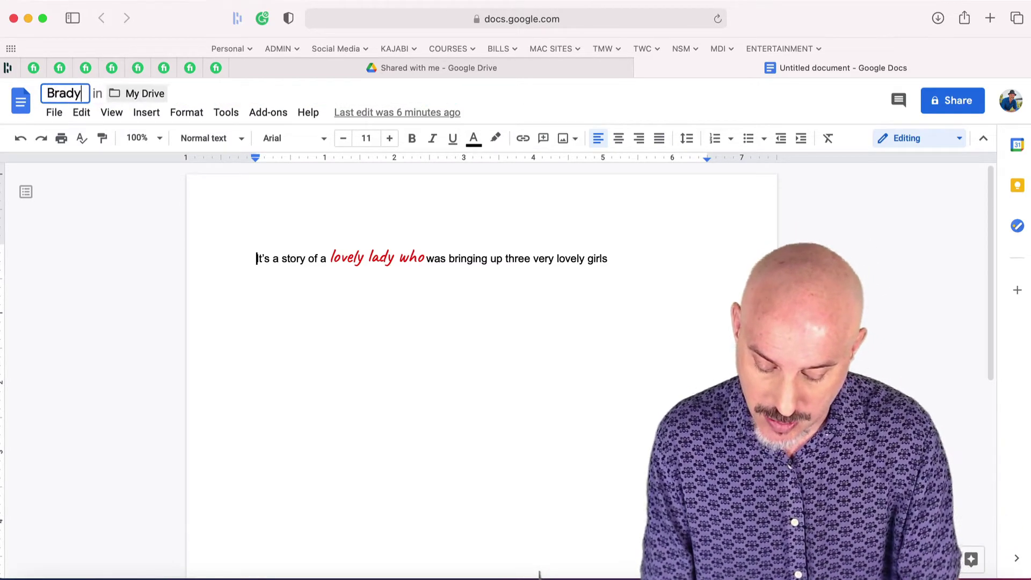
pyautogui.write(' Theme song')
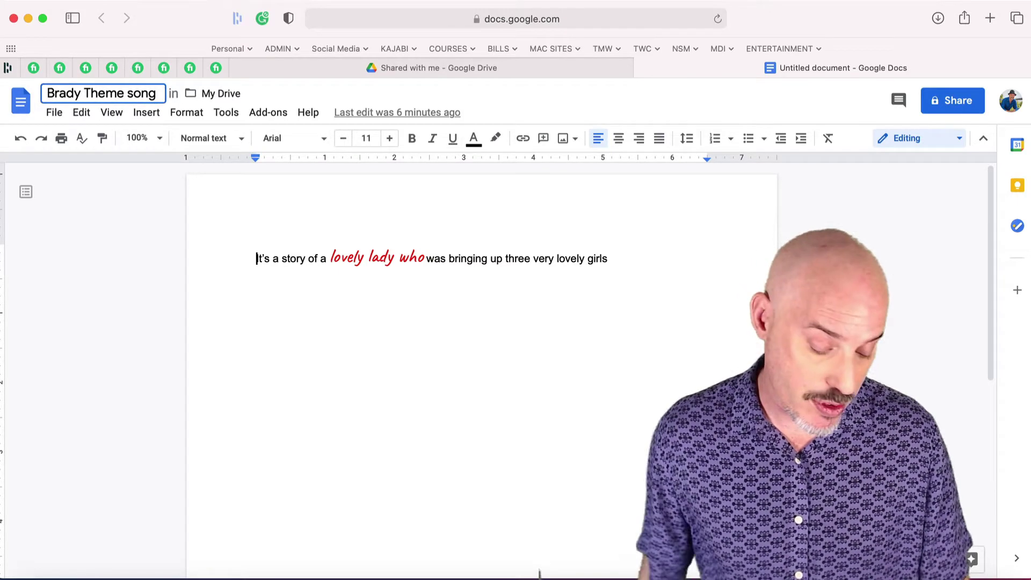
pyautogui.press('Return')
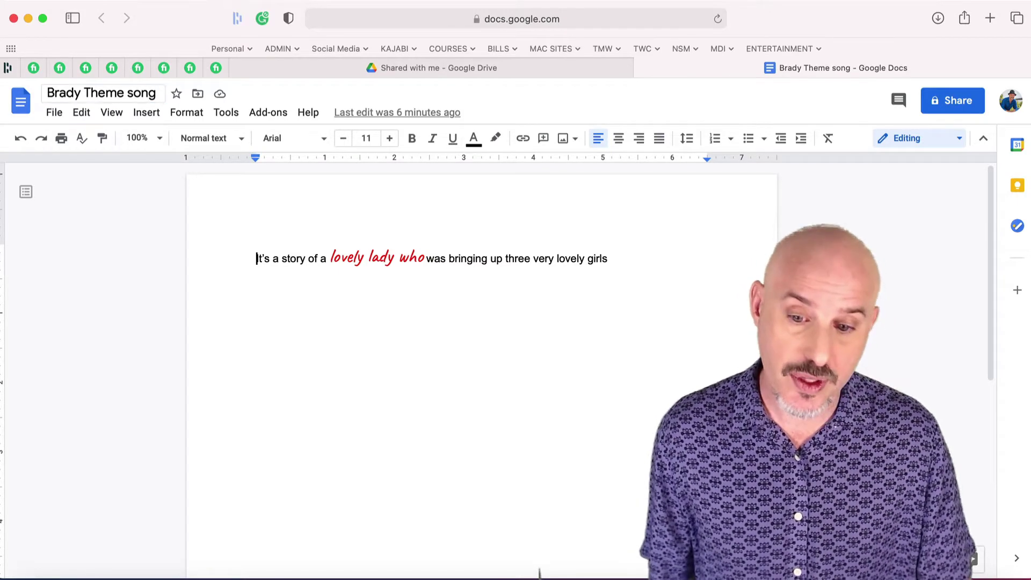
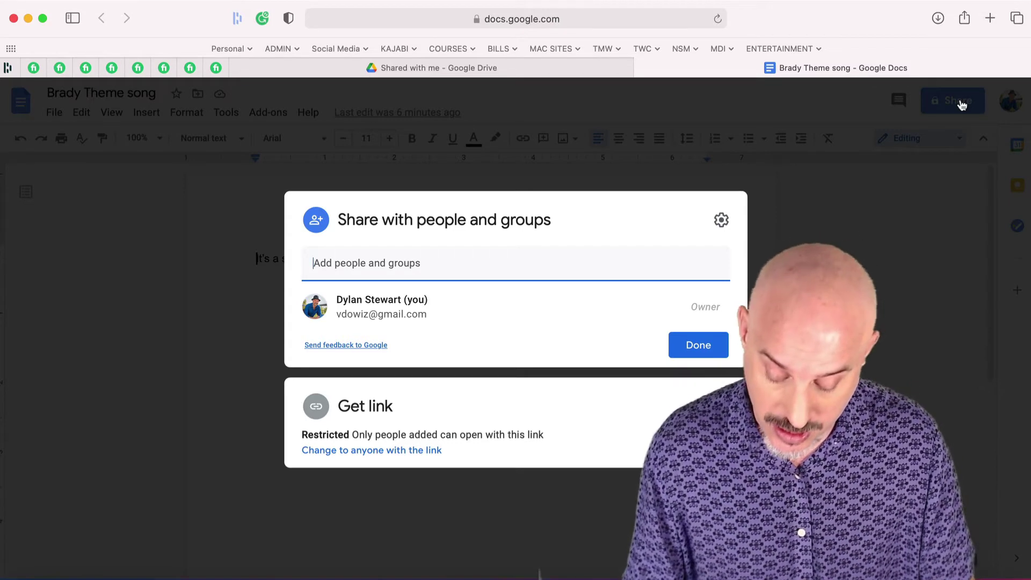
# Share Brady Theme song with the collaborator as Editor, with the message 'Lets work on this document together'
pyautogui.click(417, 324)
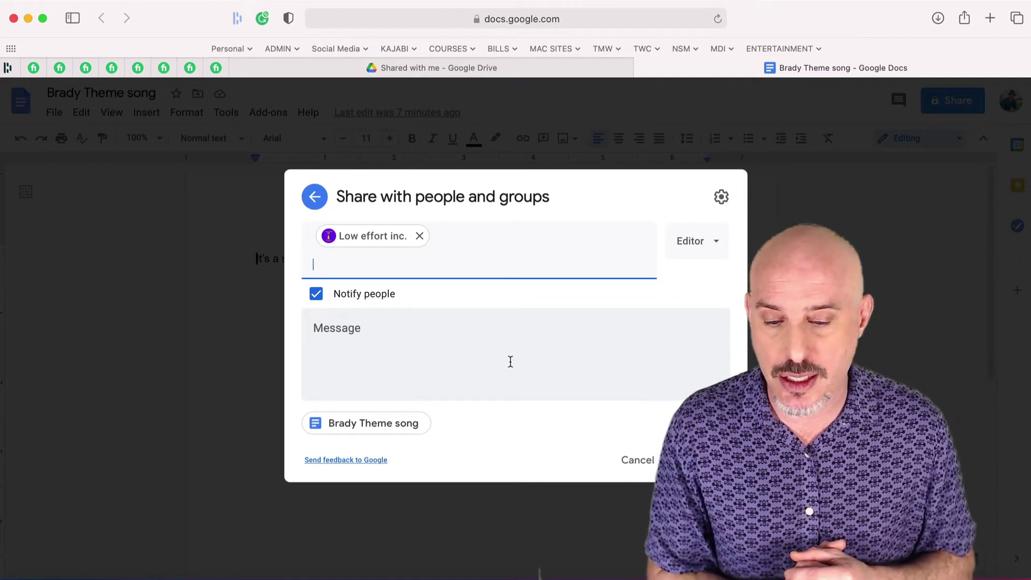
pyautogui.click(418, 343)
pyautogui.write('Lets work on this document together')
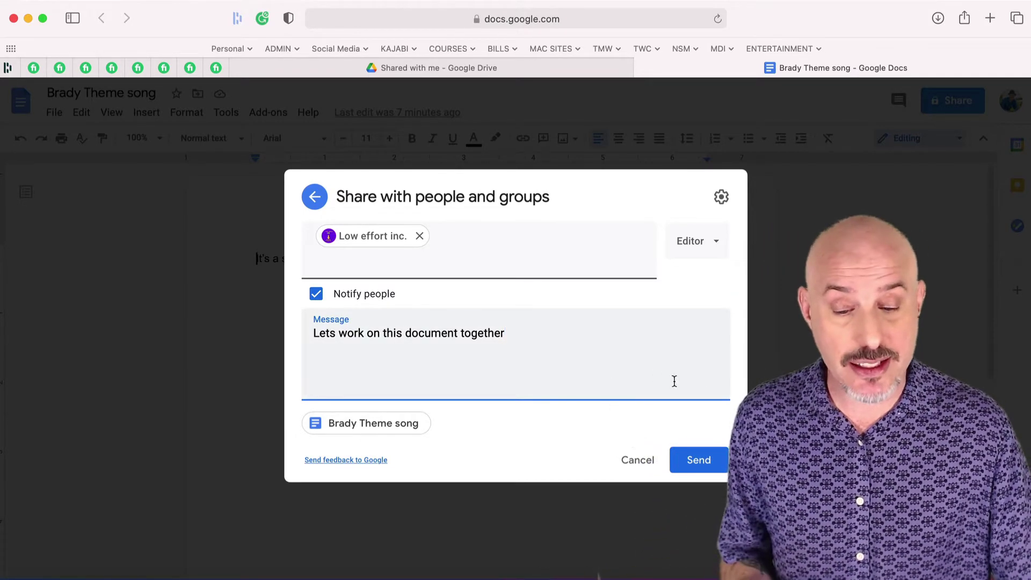
pyautogui.click(699, 462)
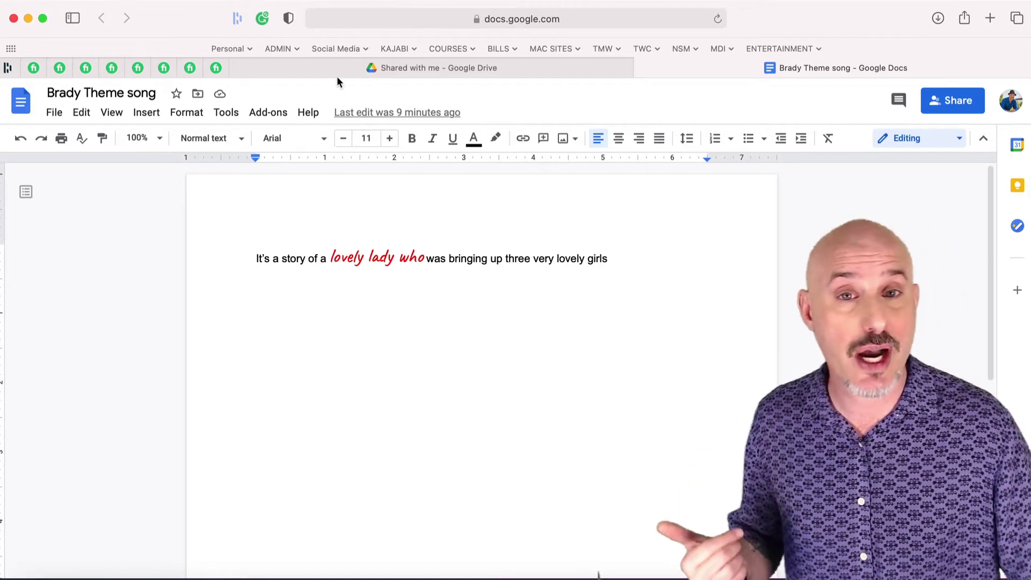
# In Drive settings, enable converting uploaded files to Google Docs editor format
pyautogui.click(336, 68)
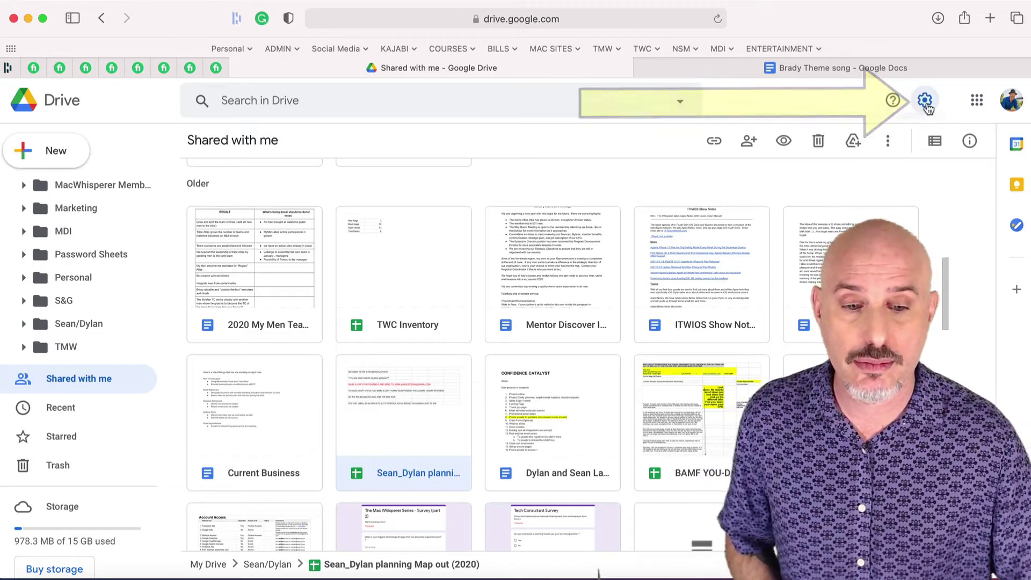
pyautogui.click(926, 102)
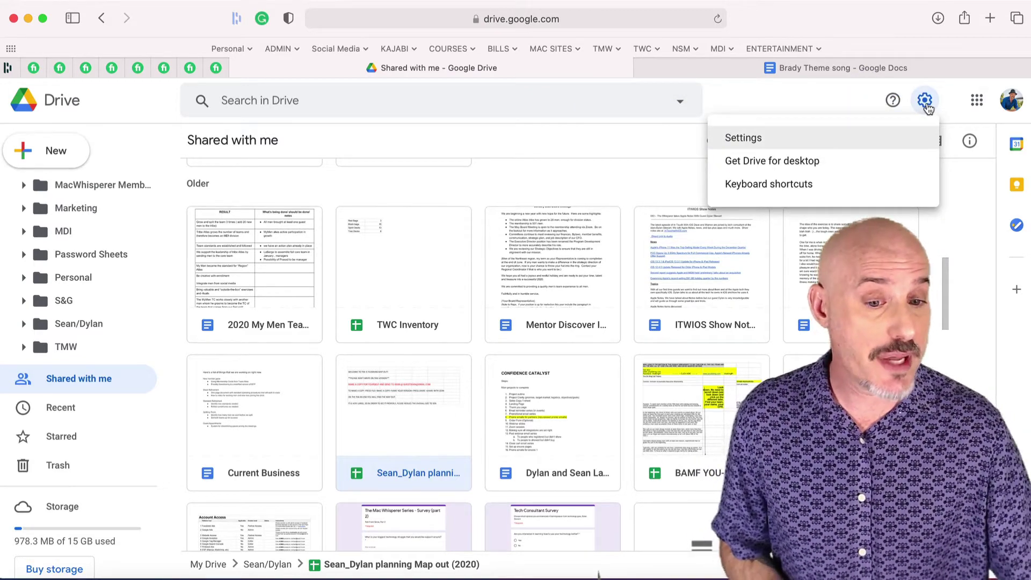
pyautogui.click(774, 138)
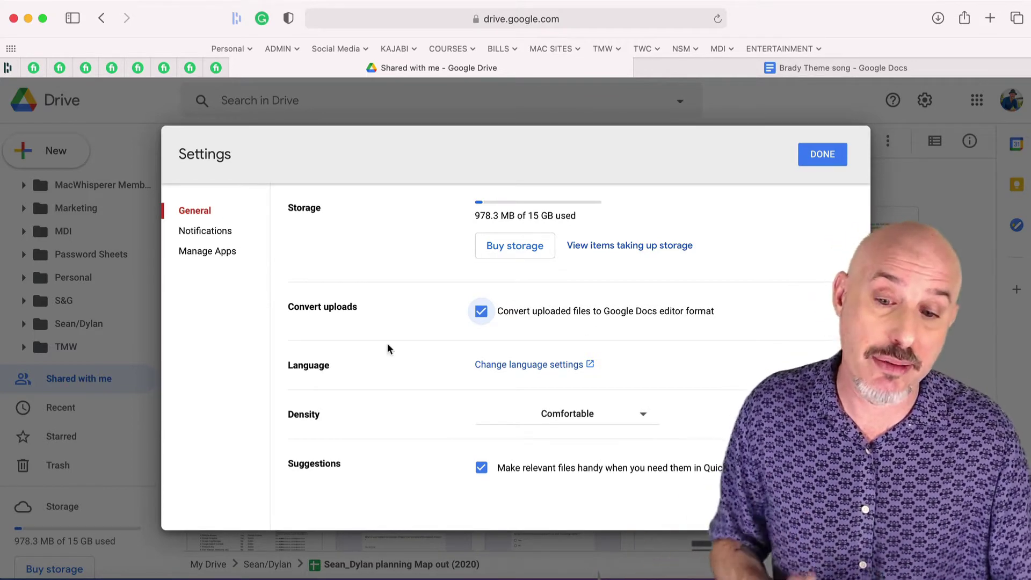
pyautogui.click(822, 156)
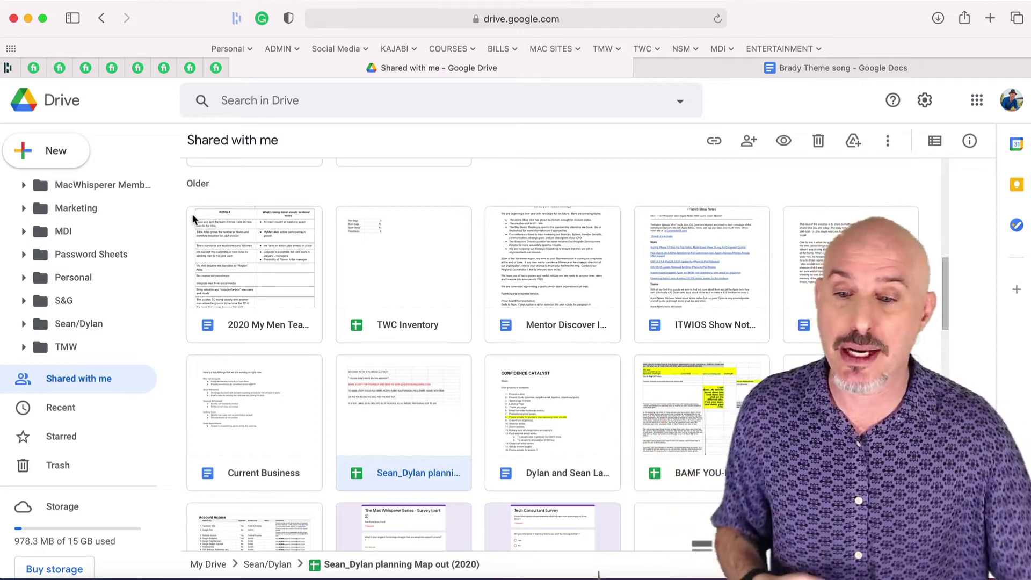
# Upload the Lead Your Ship seminar notes copy.docx file to Google Drive
pyautogui.click(56, 153)
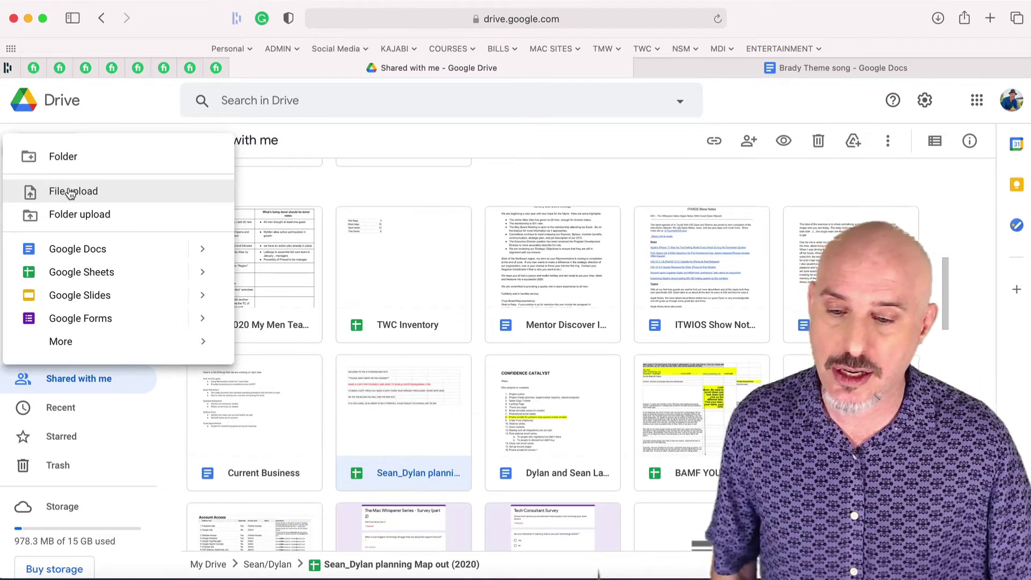
pyautogui.click(71, 192)
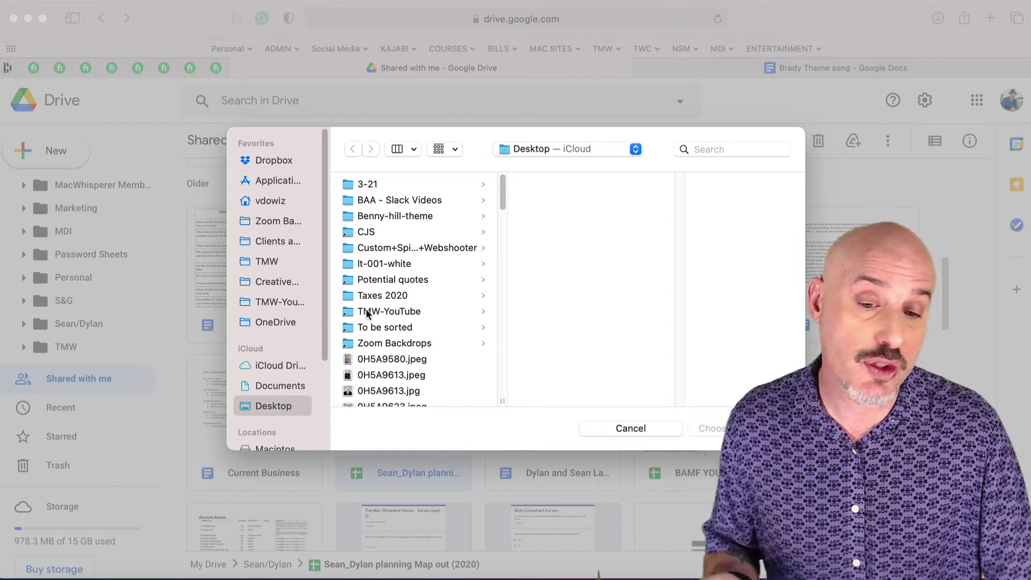
pyautogui.click(398, 293)
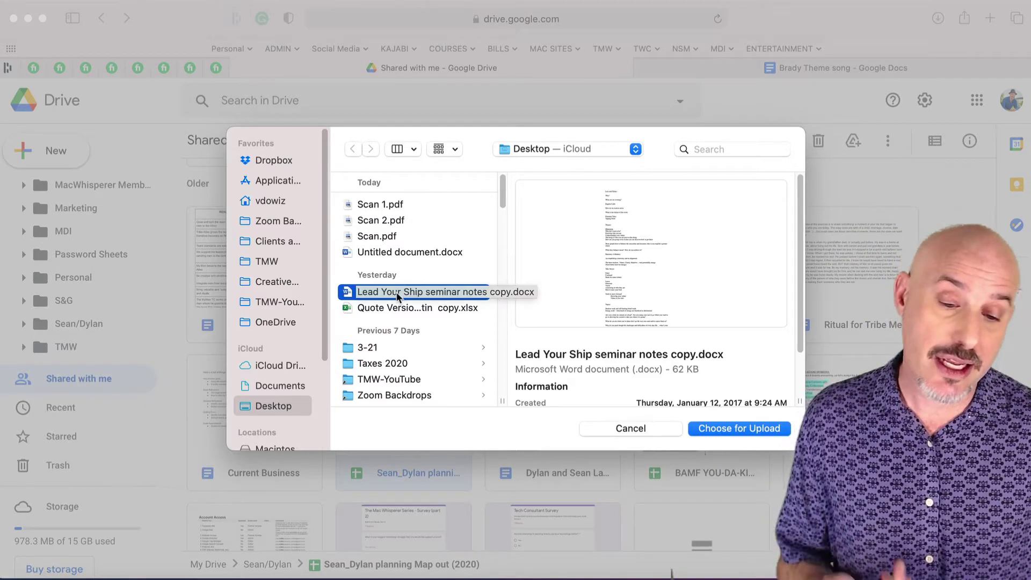
pyautogui.click(746, 426)
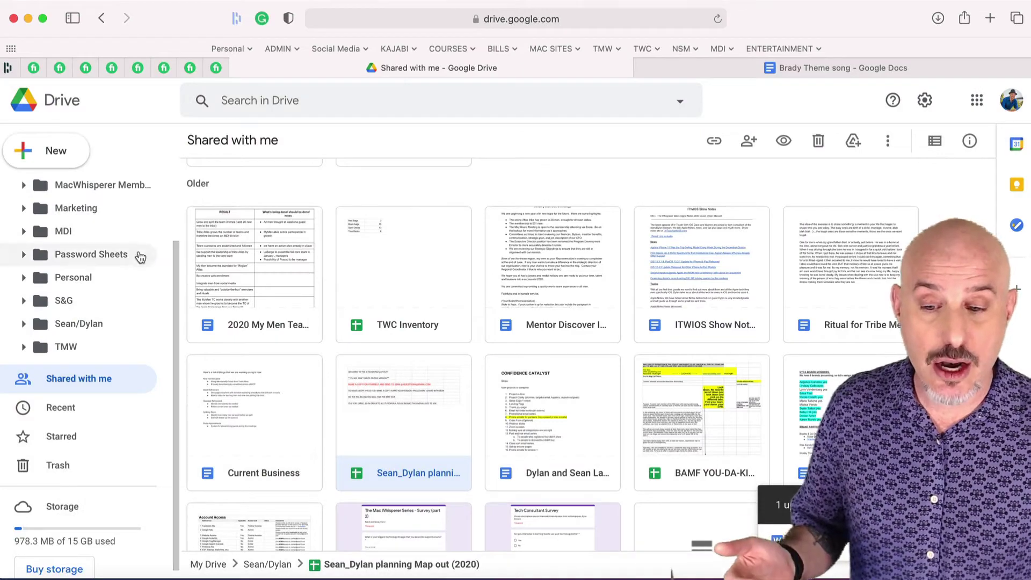
# Locate and select the uploaded Lead Your Ship seminar notes in My Drive
pyautogui.scroll(3, 138, 257)
pyautogui.click(66, 190)
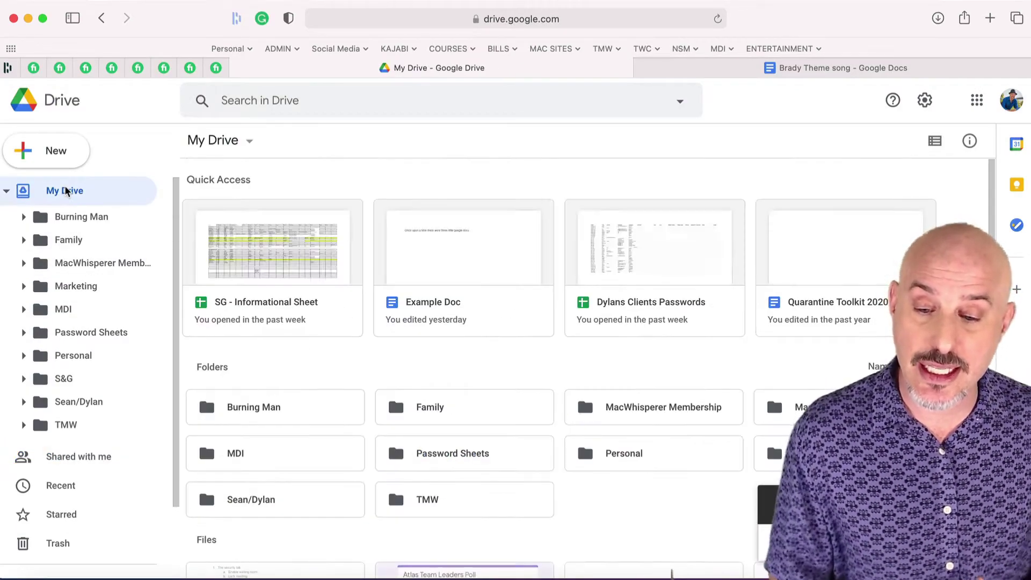
pyautogui.scroll(-10, 333, 391)
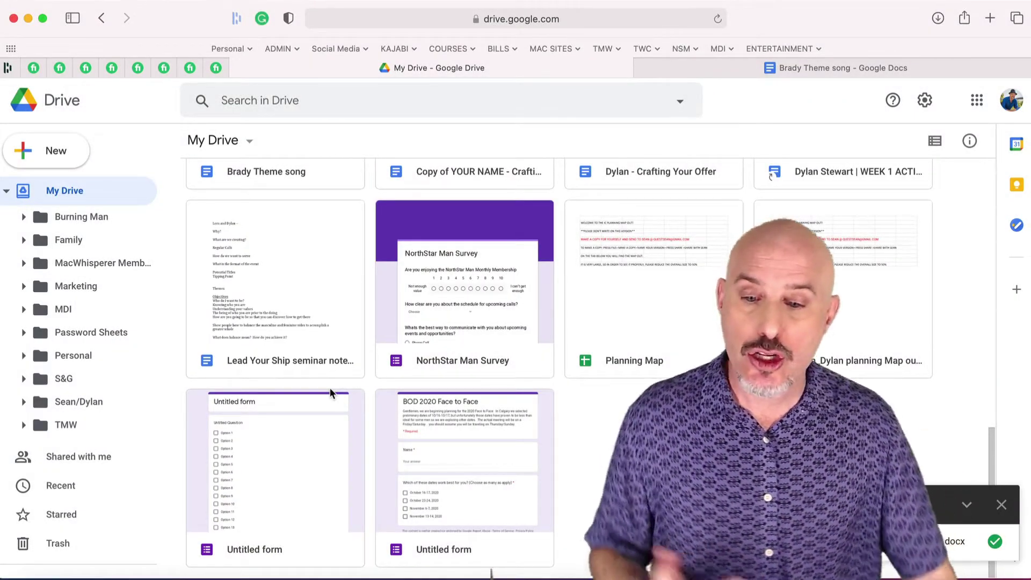
pyautogui.click(227, 247)
# Open the converted notes and add 'Look for location', 'Talk about local hotels' and 'Cost?' under Tipping Point
pyautogui.doubleClick(227, 247)
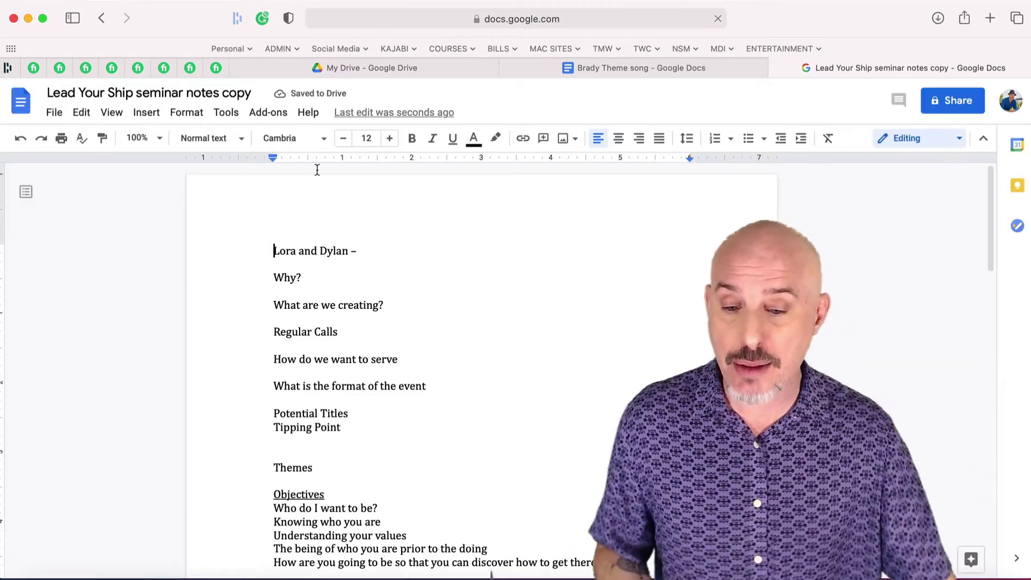
pyautogui.doubleClick(328, 441)
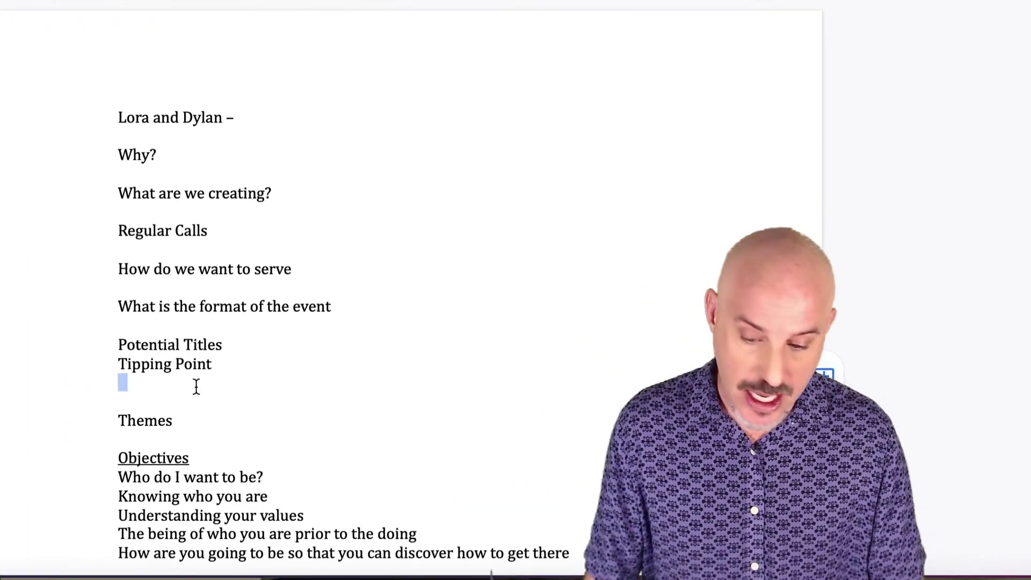
pyautogui.press('Return')
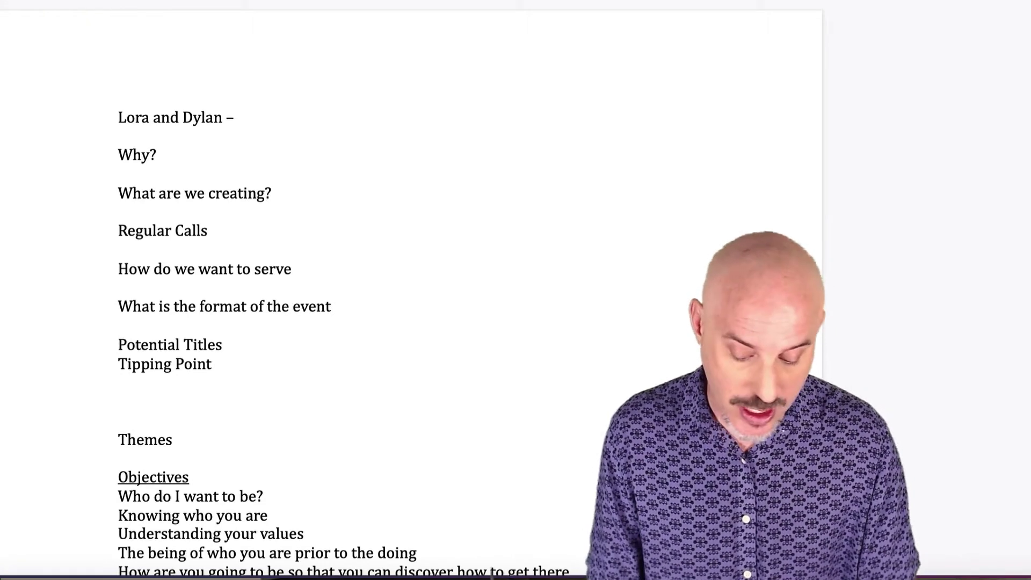
pyautogui.write('Look for location')
pyautogui.press('Return')
pyautogui.write('Talk about local hotels')
pyautogui.press('Return')
pyautogui.write('?')
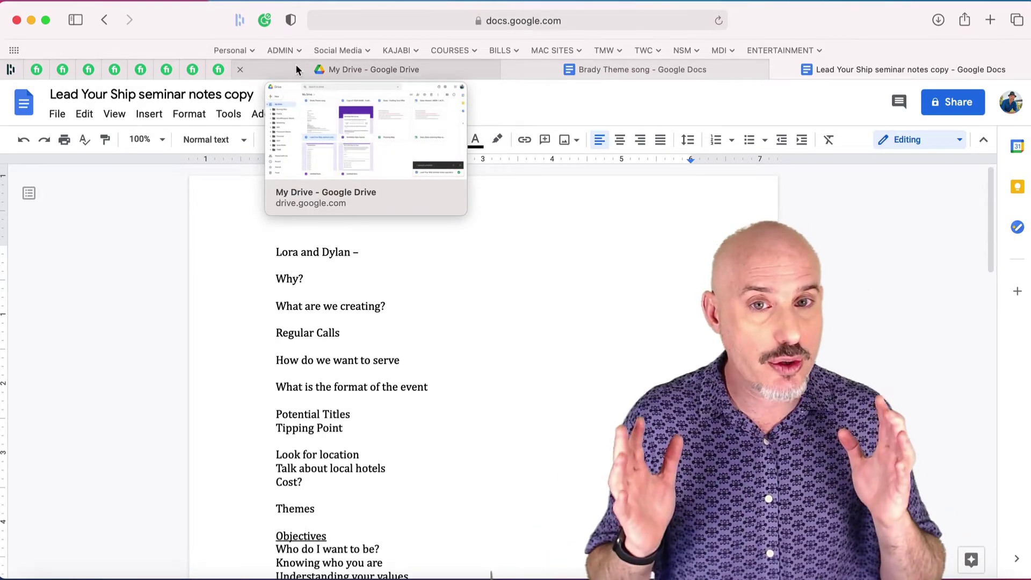
# Return to the My Drive tab and expand the My Drive folder list in the sidebar
pyautogui.click(297, 61)
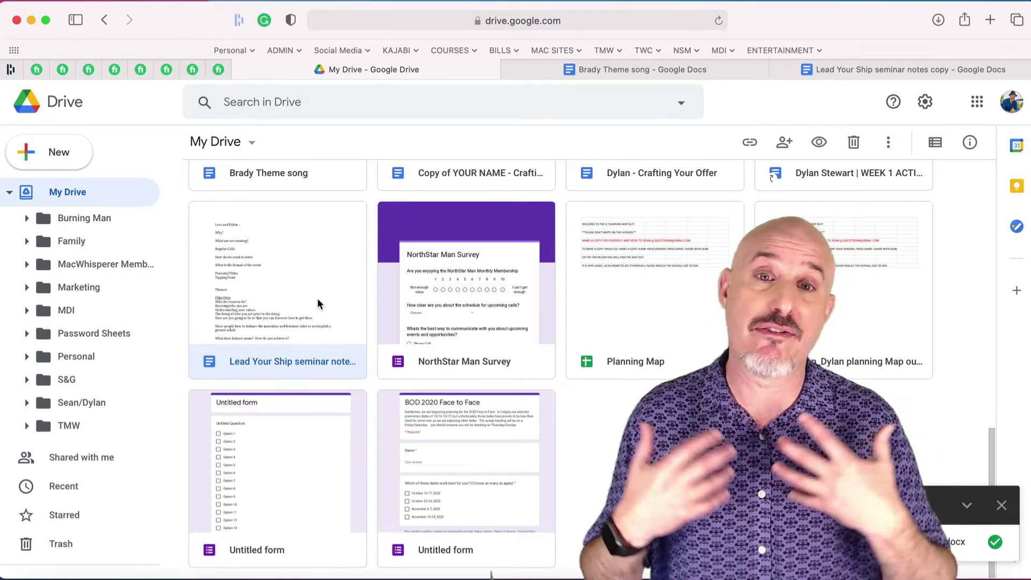
pyautogui.press('super+r')
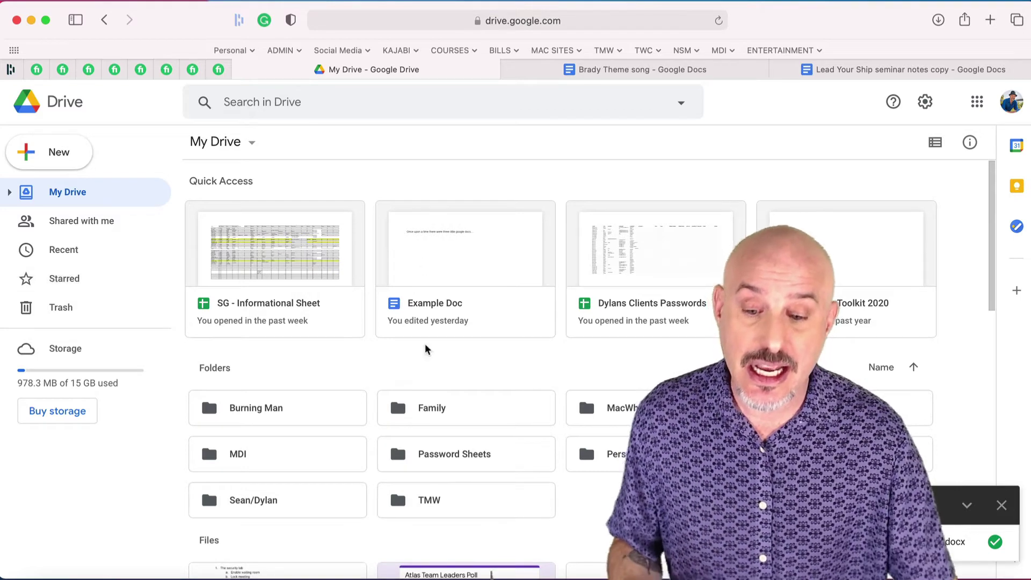
pyautogui.scroll(-3, 420, 383)
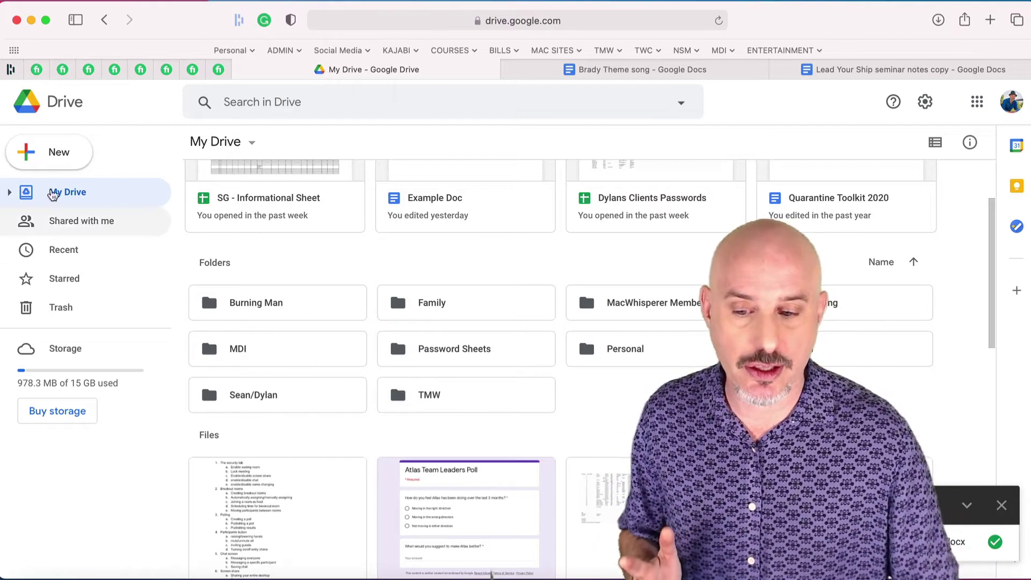
pyautogui.click(9, 192)
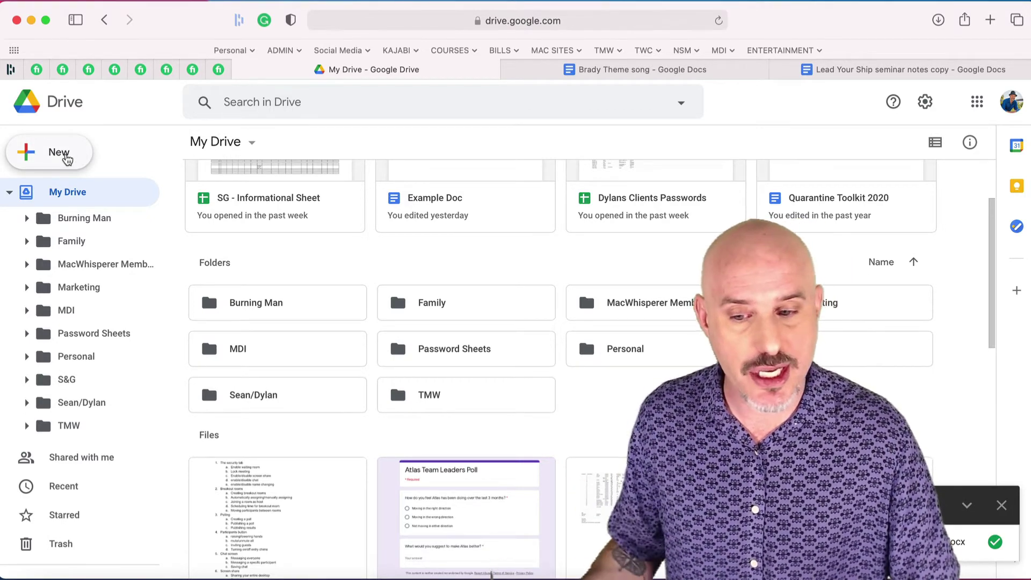
# Create a new folder named Macwhisperer in My Drive
pyautogui.click(65, 156)
pyautogui.click(66, 158)
pyautogui.write('Macwhisperer')
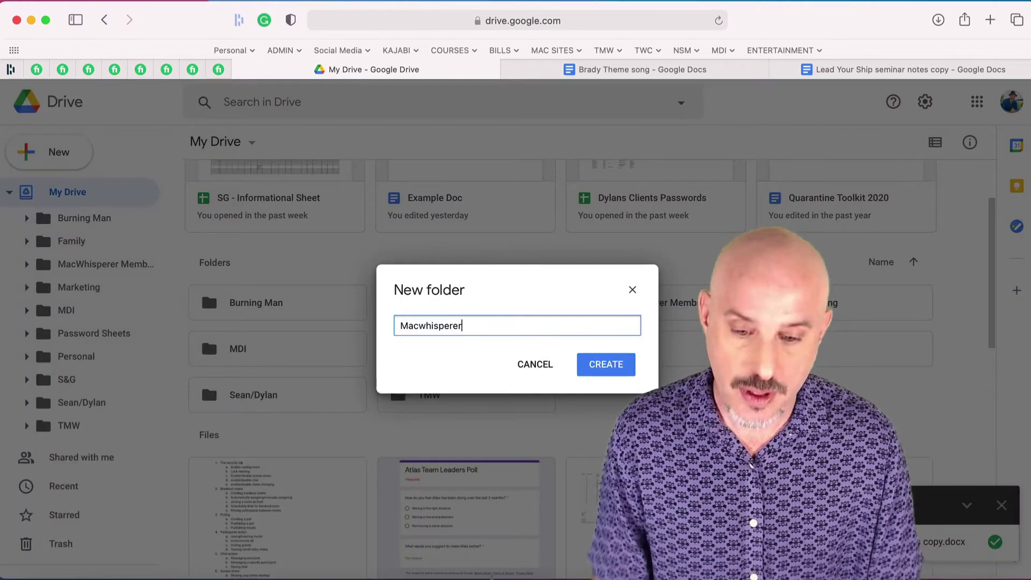
pyautogui.click(605, 365)
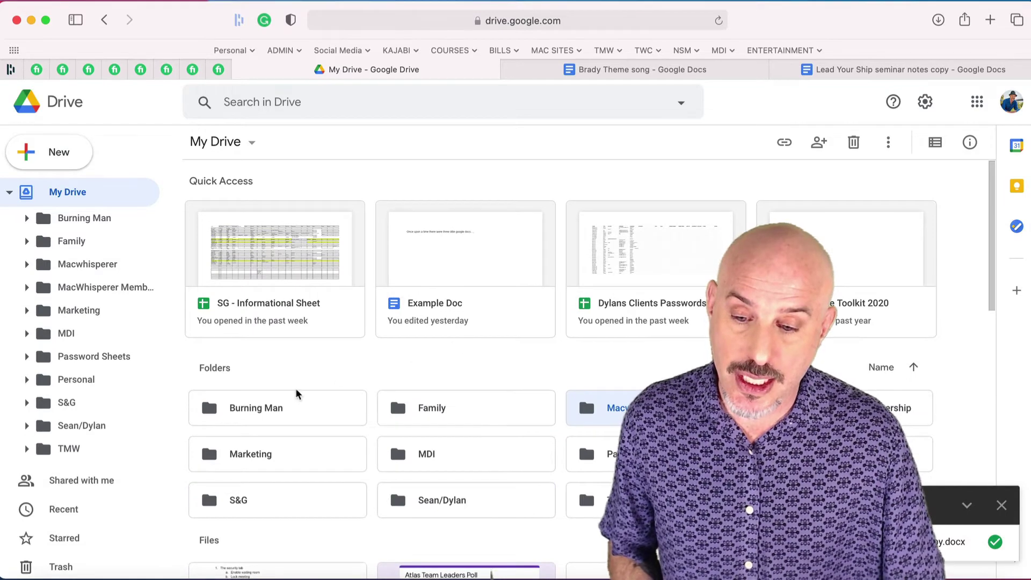
# Move the Advanced Zoom Hosting document into the Macwhisperer folder and open that folder
pyautogui.scroll(-2, 327, 430)
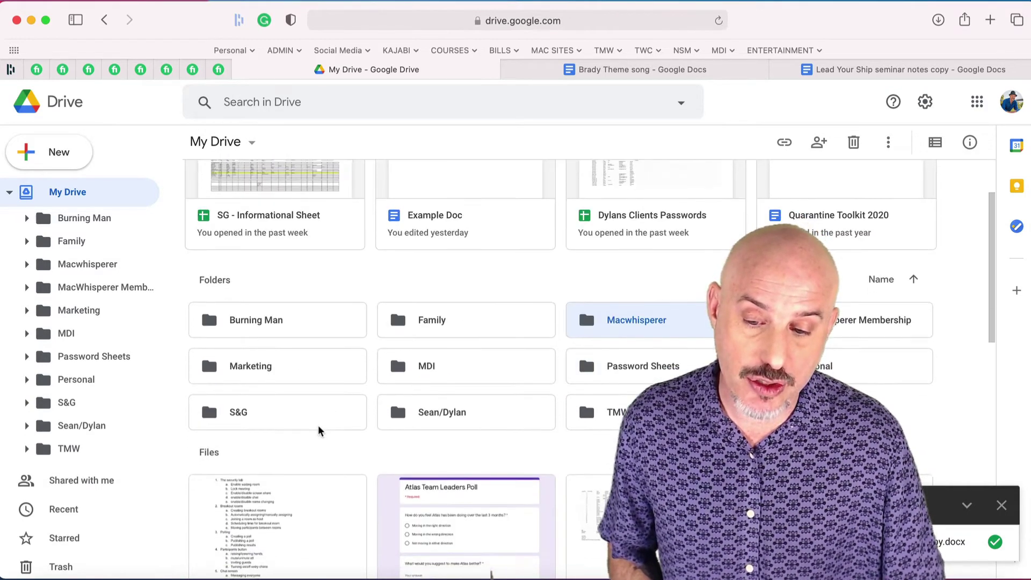
pyautogui.scroll(-2, 317, 429)
pyautogui.moveTo(290, 428); pyautogui.dragTo(81, 264)
pyautogui.click(93, 265)
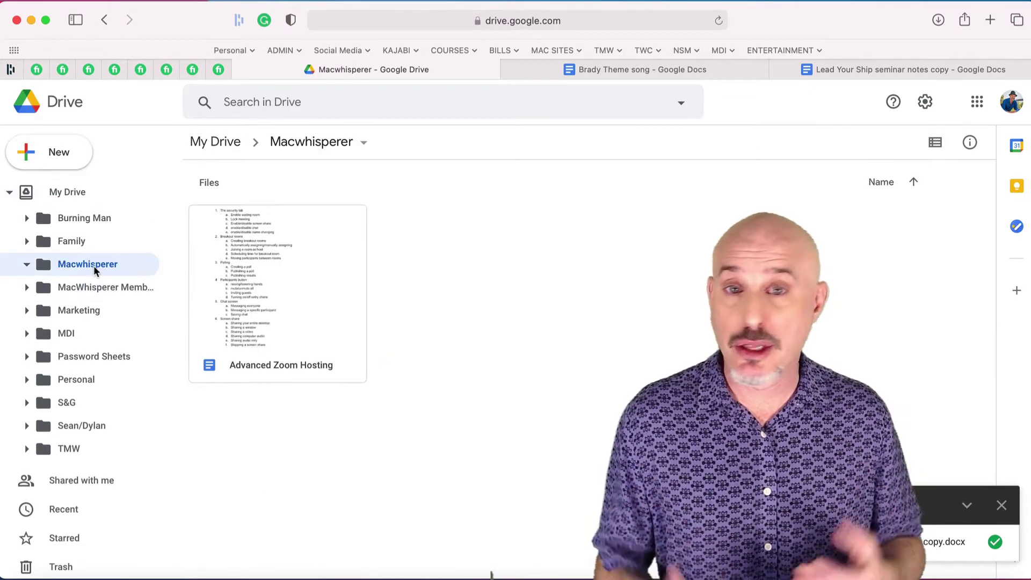